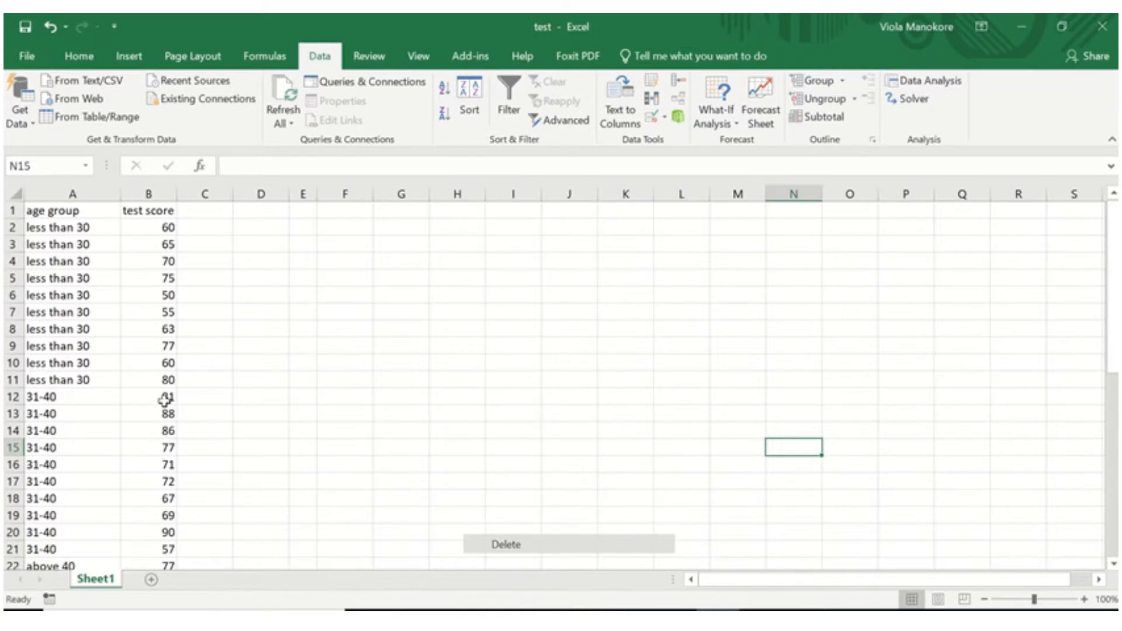
scroll(164, 400, "down", 2)
scroll(165, 400, "up", 2)
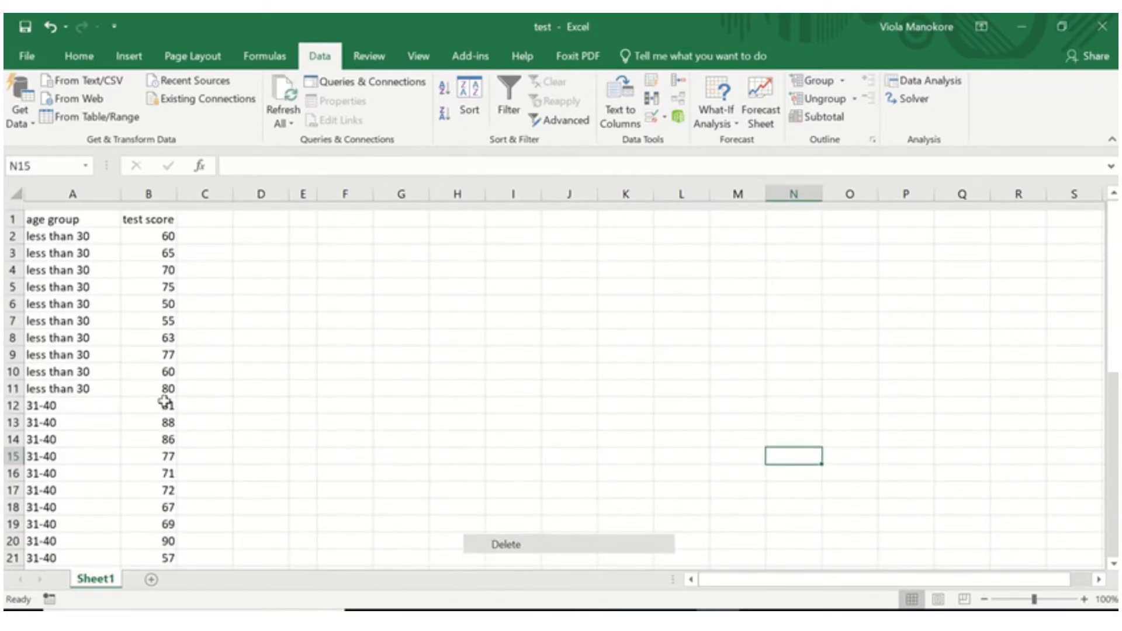
scroll(165, 401, "down", 1)
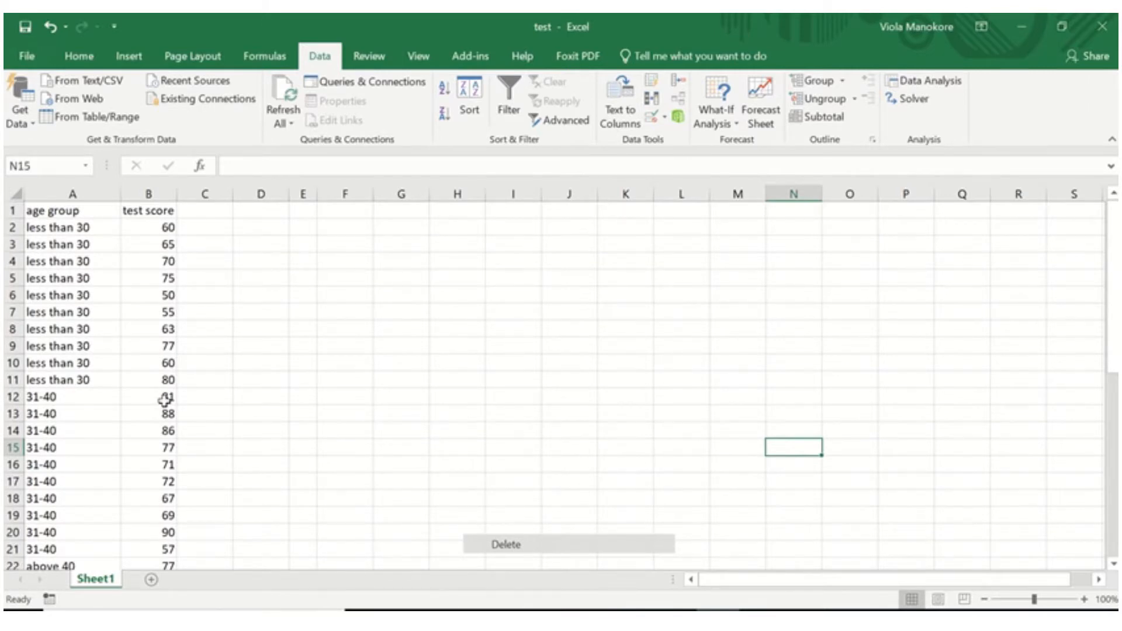
scroll(164, 400, "down", 3)
scroll(165, 400, "up", 3)
Enter the age group headers "less than 30", "31-40" and "above 40" in cells F1, G1 and H1
left_click(304, 210)
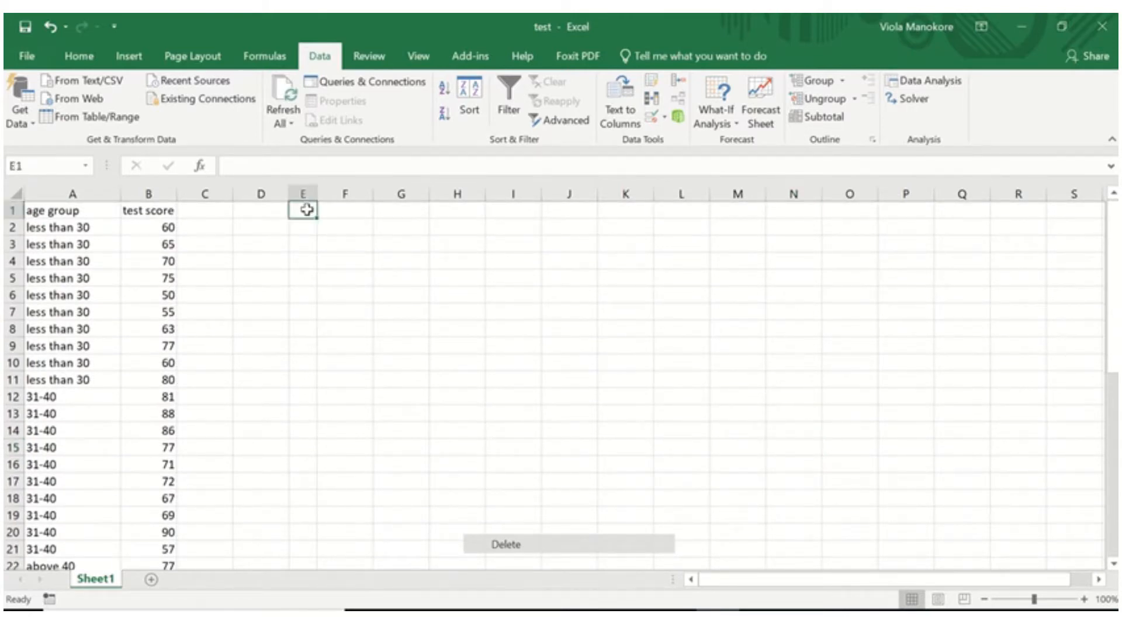
left_click(338, 214)
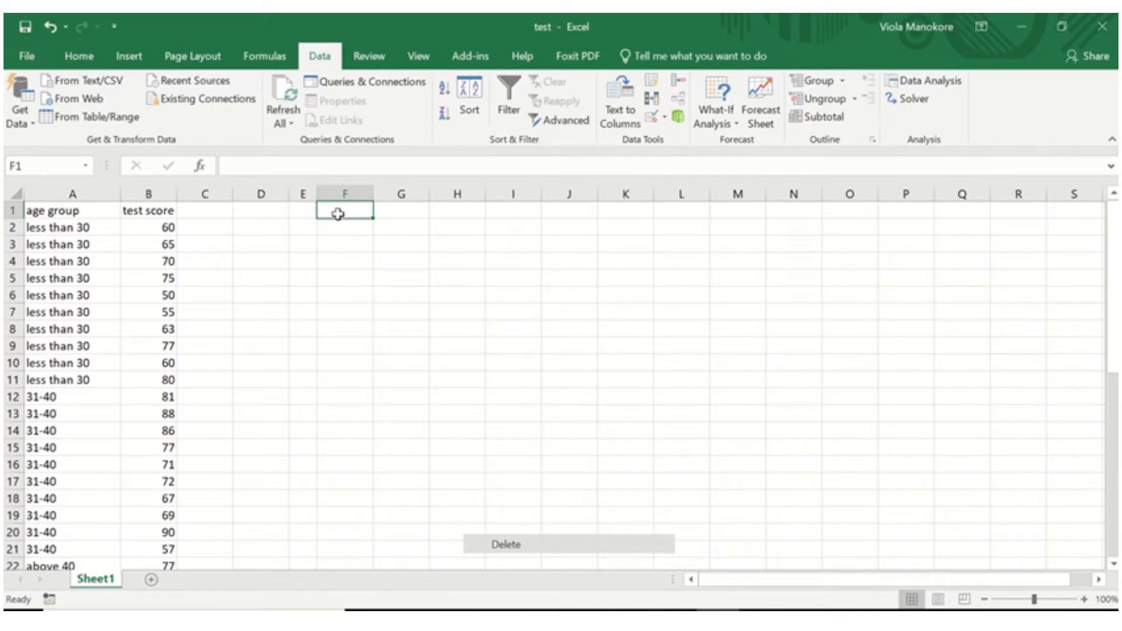
type("les")
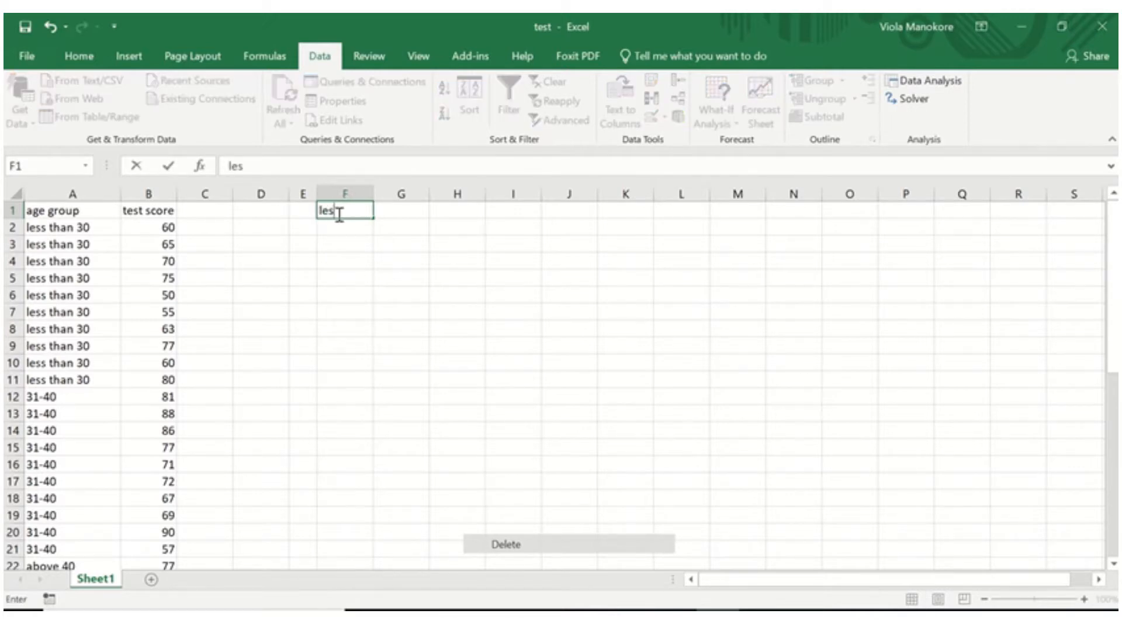
type("s than 30")
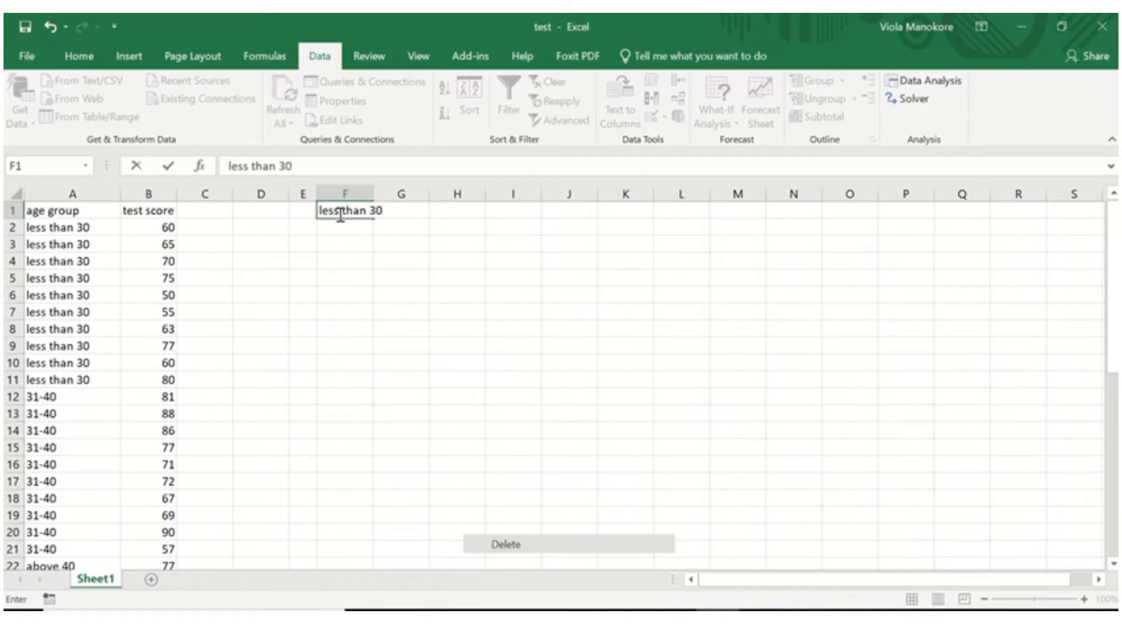
left_click(406, 225)
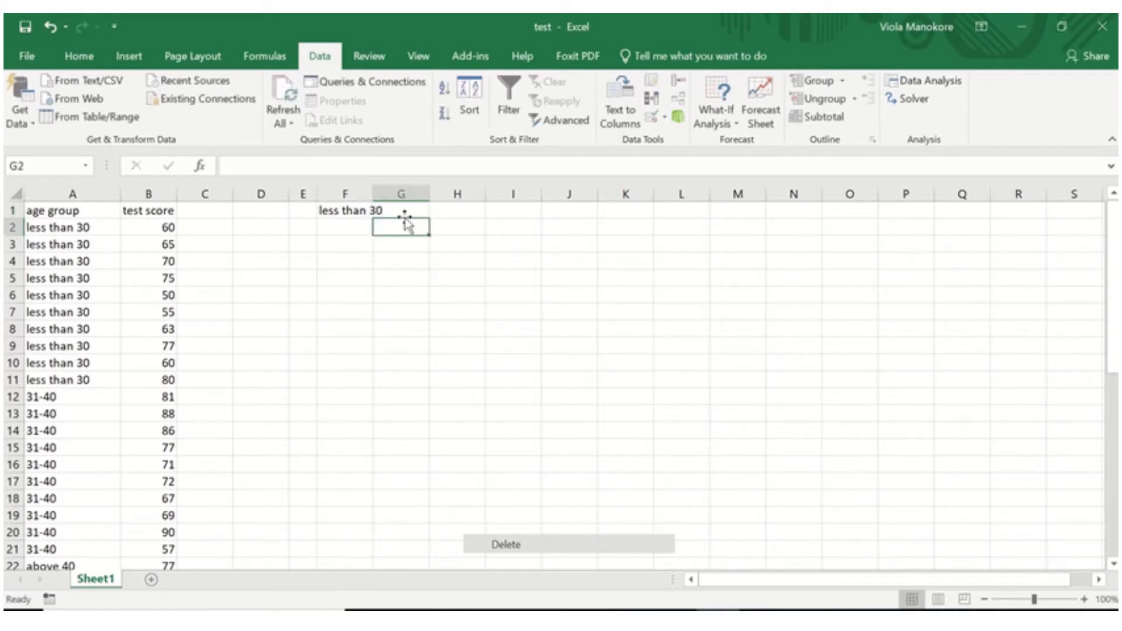
left_click(408, 208)
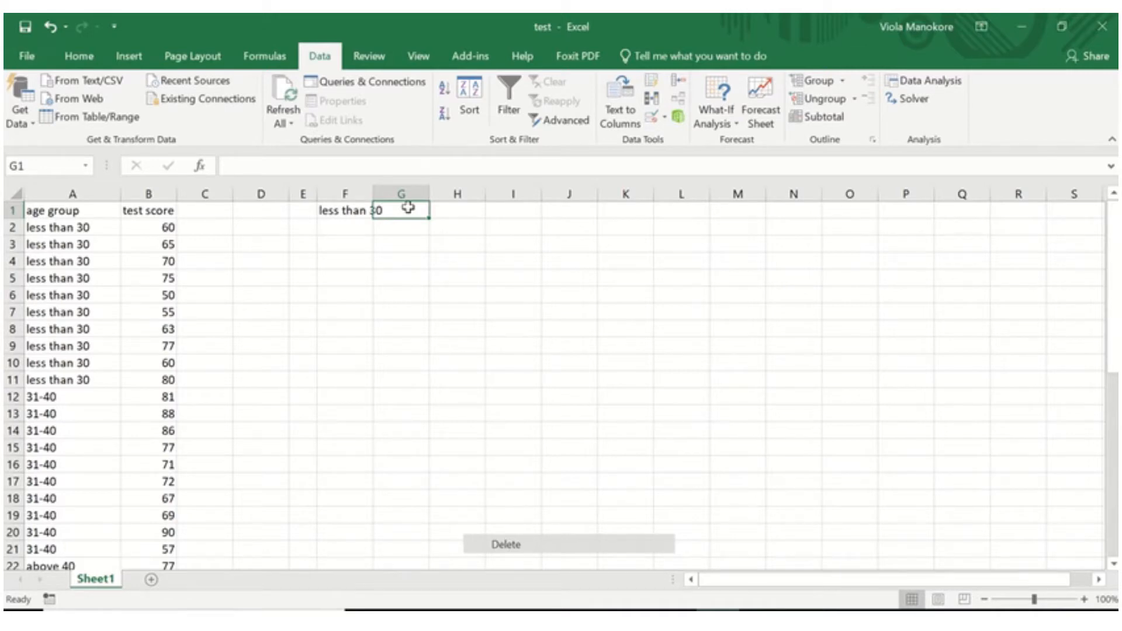
type("31-40")
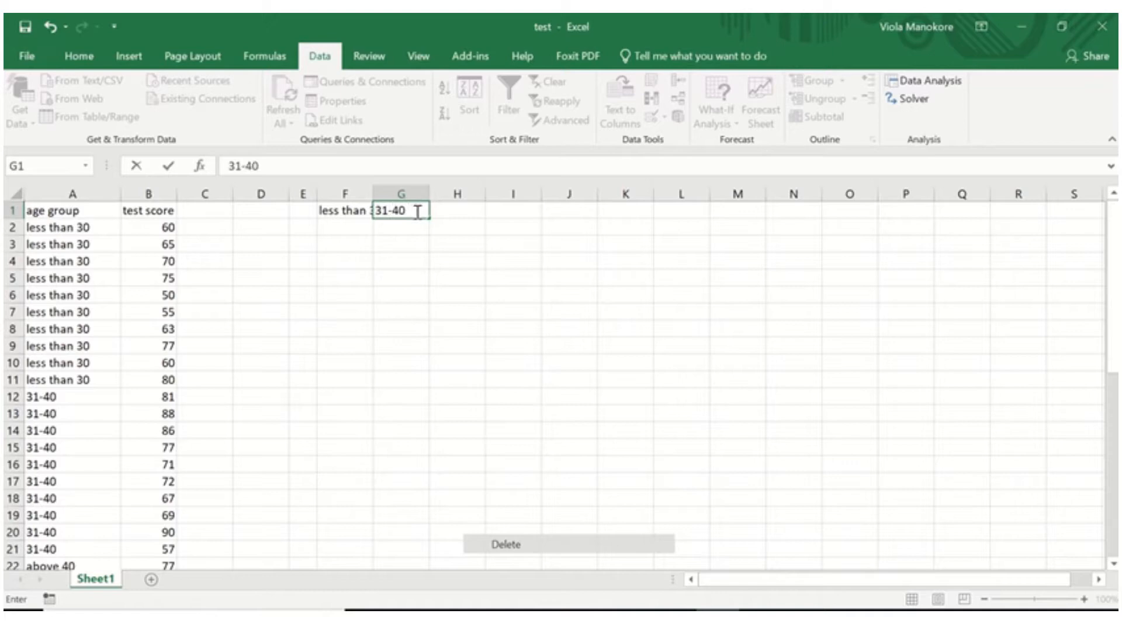
left_click(450, 226)
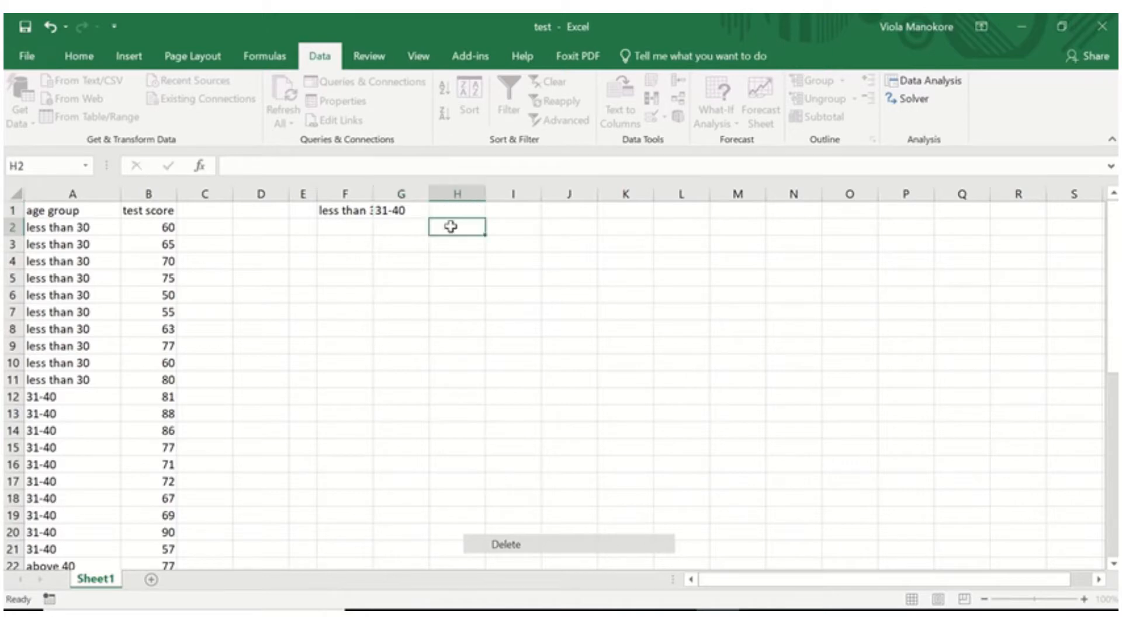
left_click(457, 210)
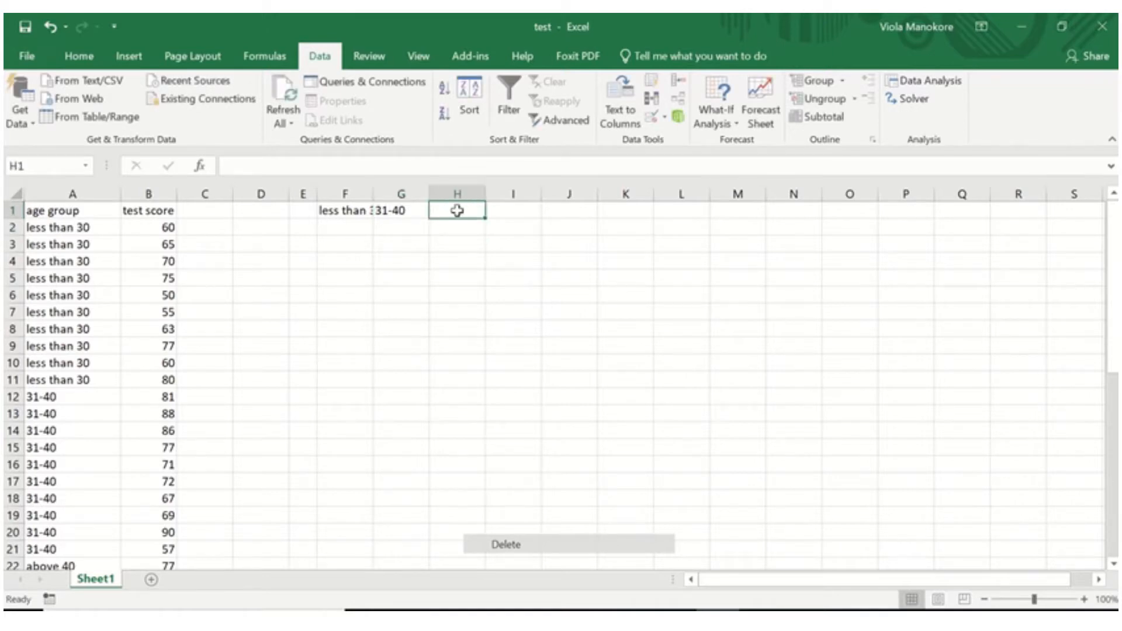
type("ab")
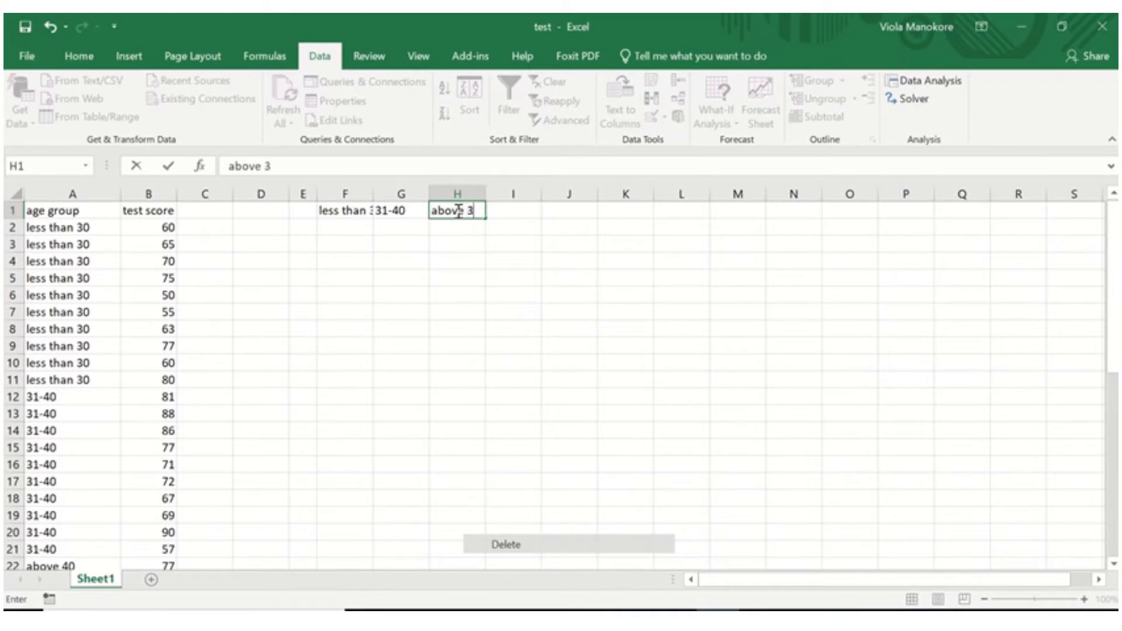
type("ove 40")
left_click(402, 240)
Widen columns F, G and H so the age group headers fit in full
left_click_drag(373, 193, 396, 194)
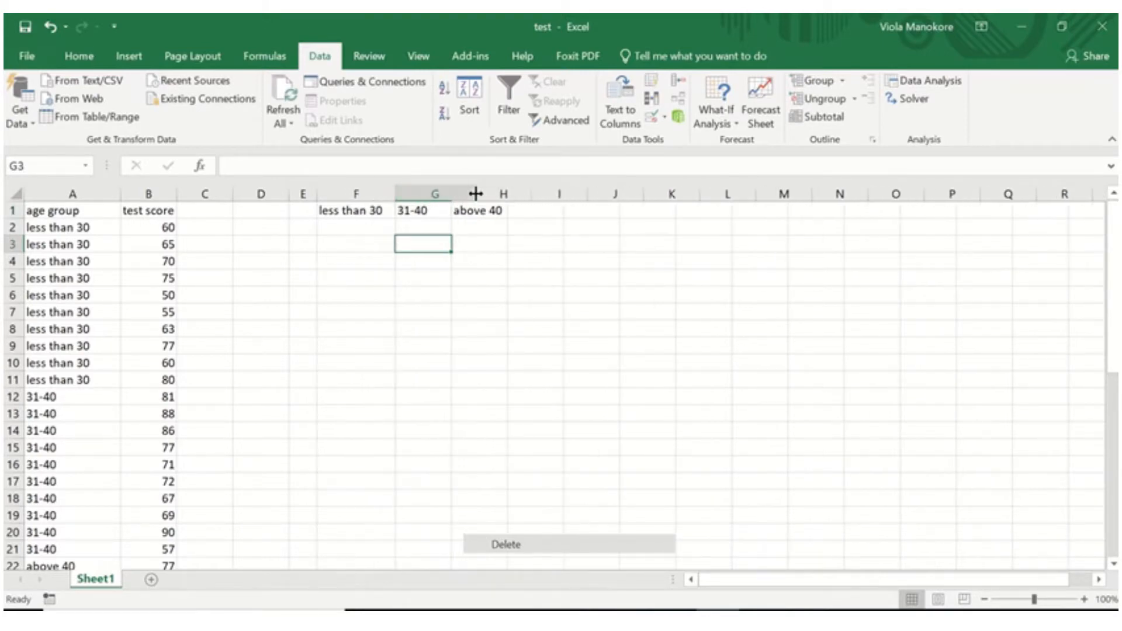
left_click_drag(476, 193, 539, 191)
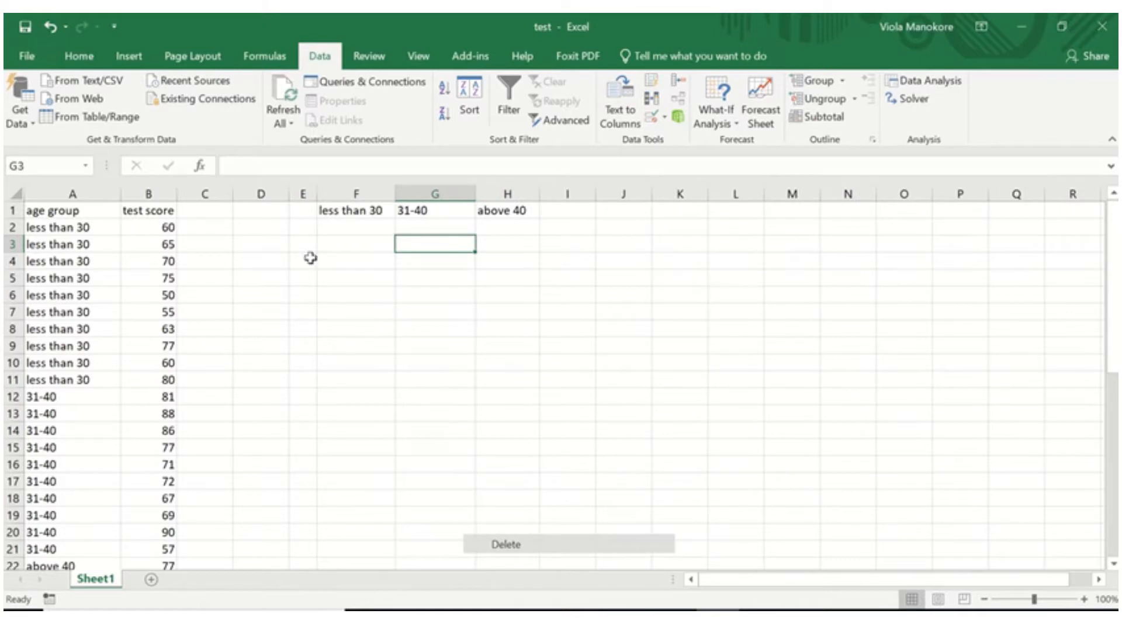
Copy the "less than 30" test scores from B2:B11 into F2:F11 under the matching header
left_click_drag(165, 226, 153, 377)
right_click(143, 302)
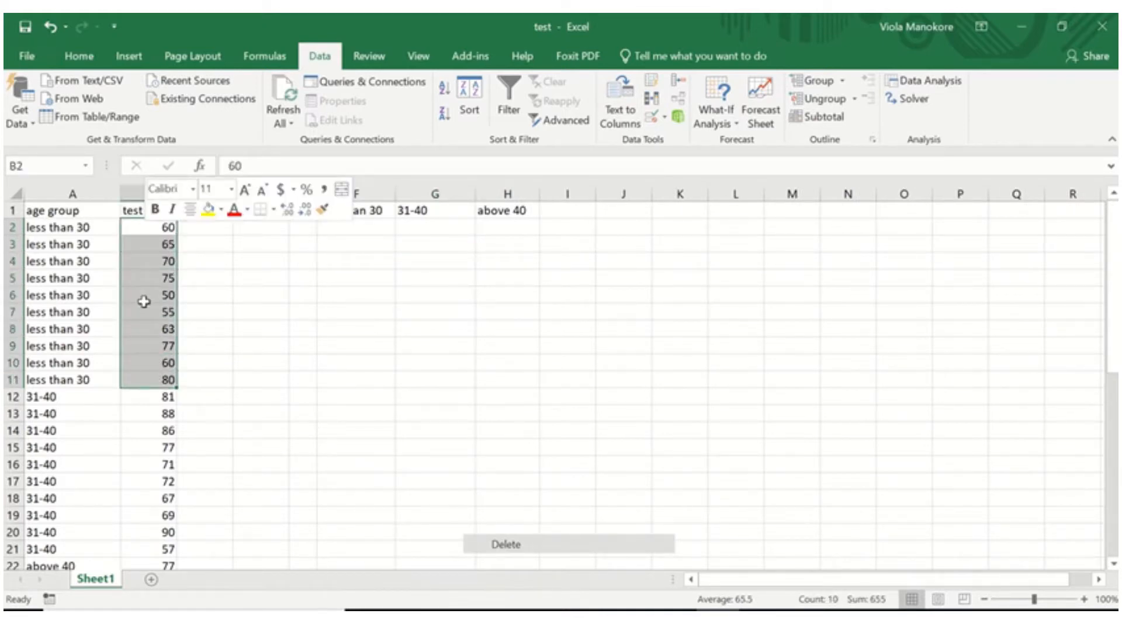
left_click(177, 266)
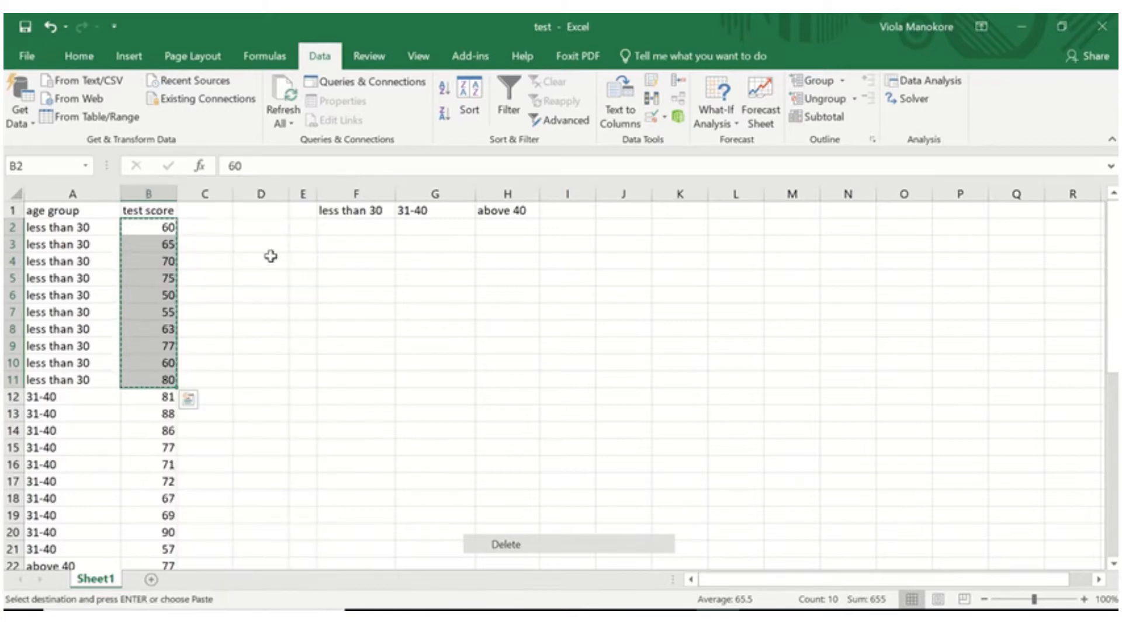
left_click_drag(327, 228, 351, 378)
key("ctrl+v")
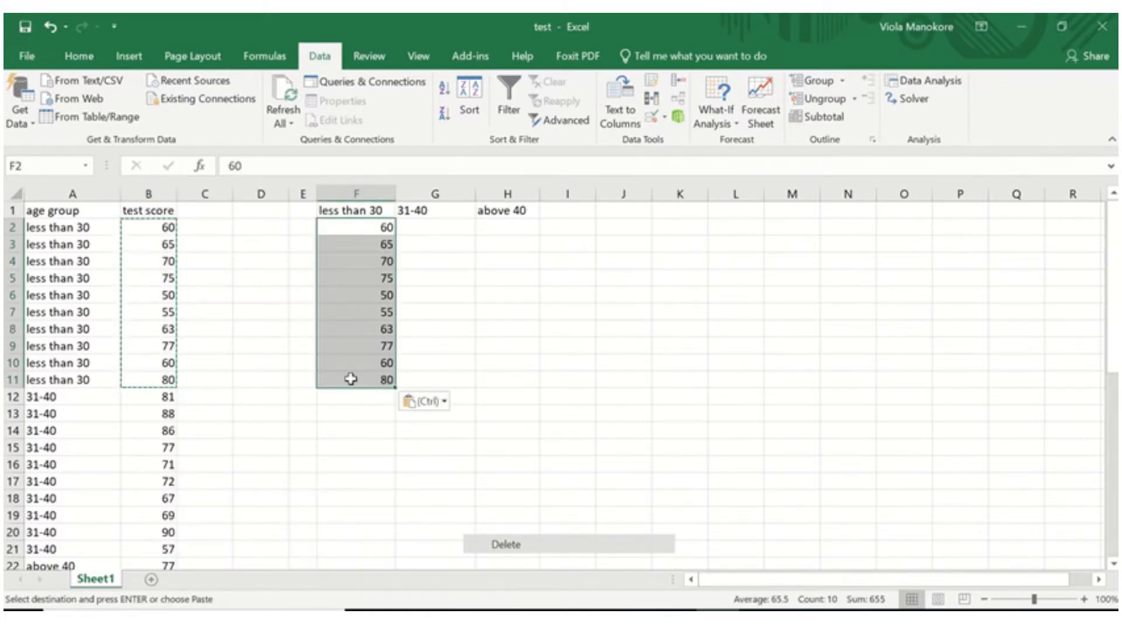
Copy the "31-40" test scores from B12:B21 into G2:G11 under the matching header
left_click(438, 229)
scroll(226, 368, "down", 1)
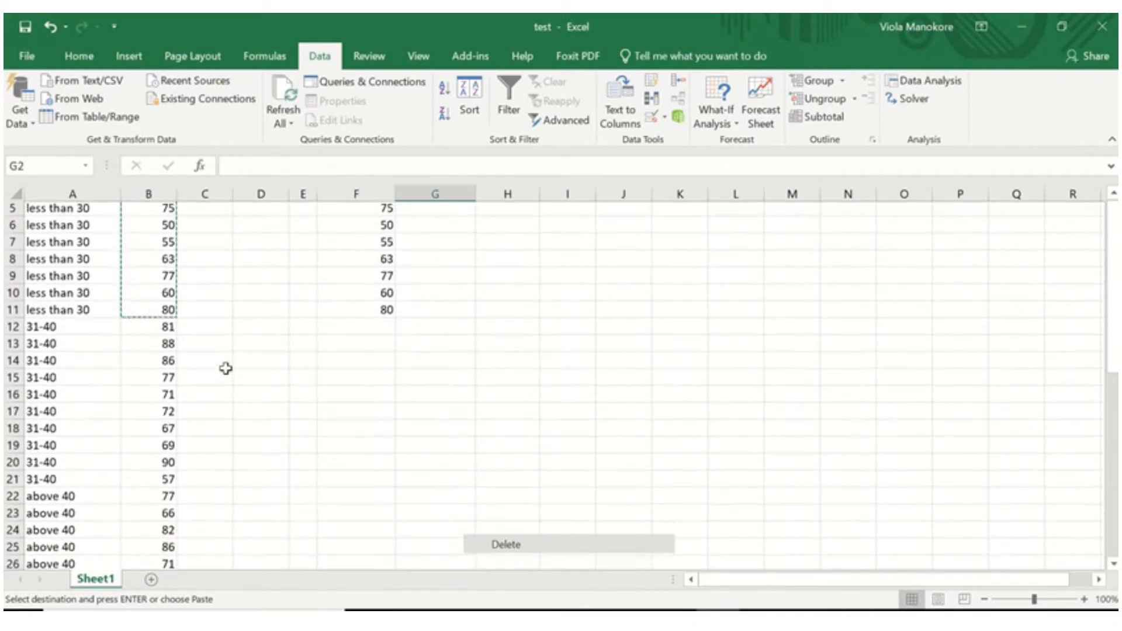
left_click(159, 328)
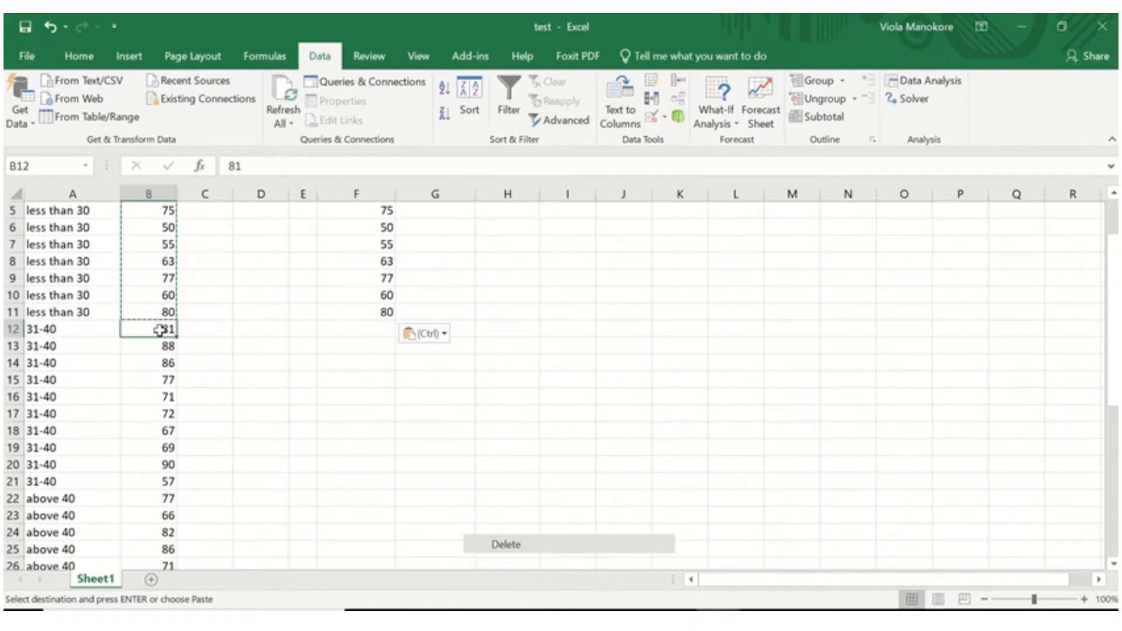
left_click_drag(159, 329, 156, 480)
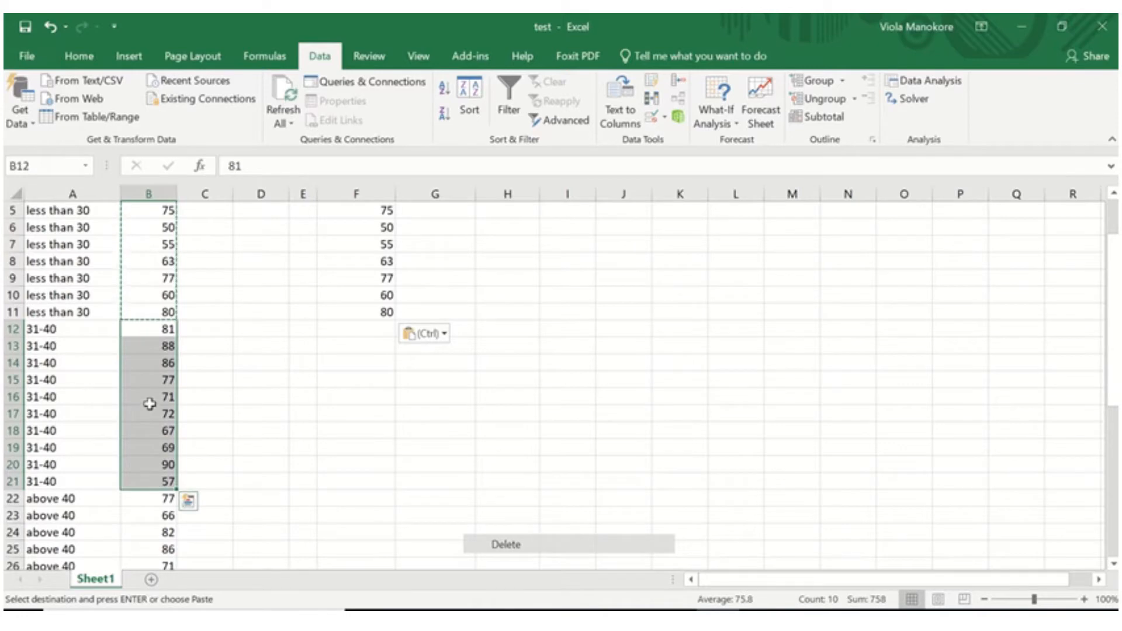
right_click(150, 404)
left_click(175, 68)
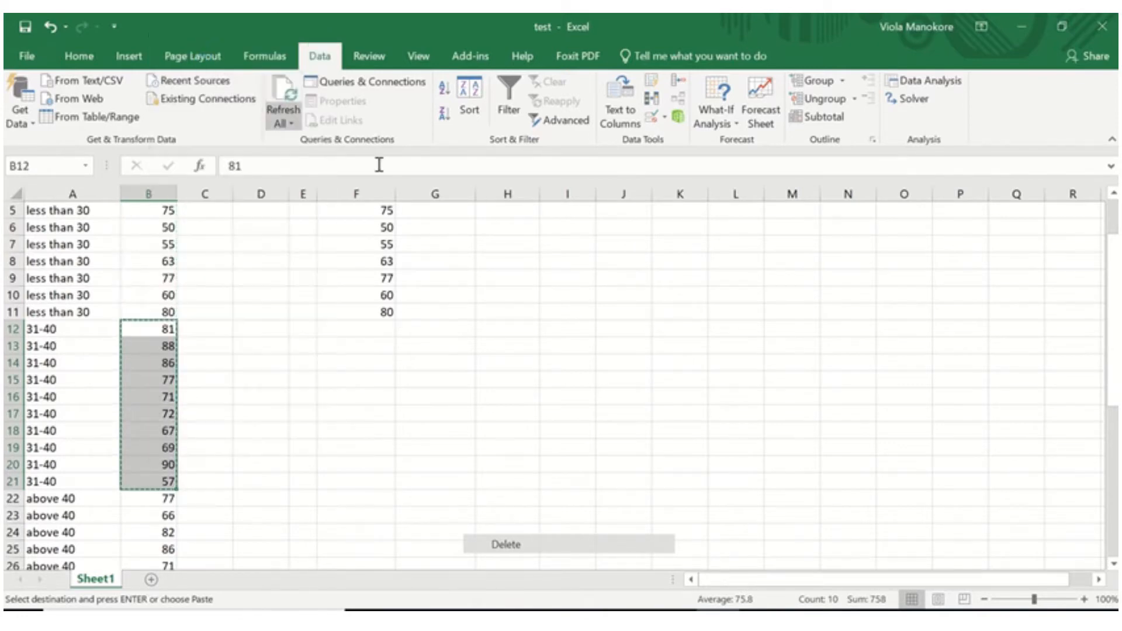
scroll(446, 257, "up", 2)
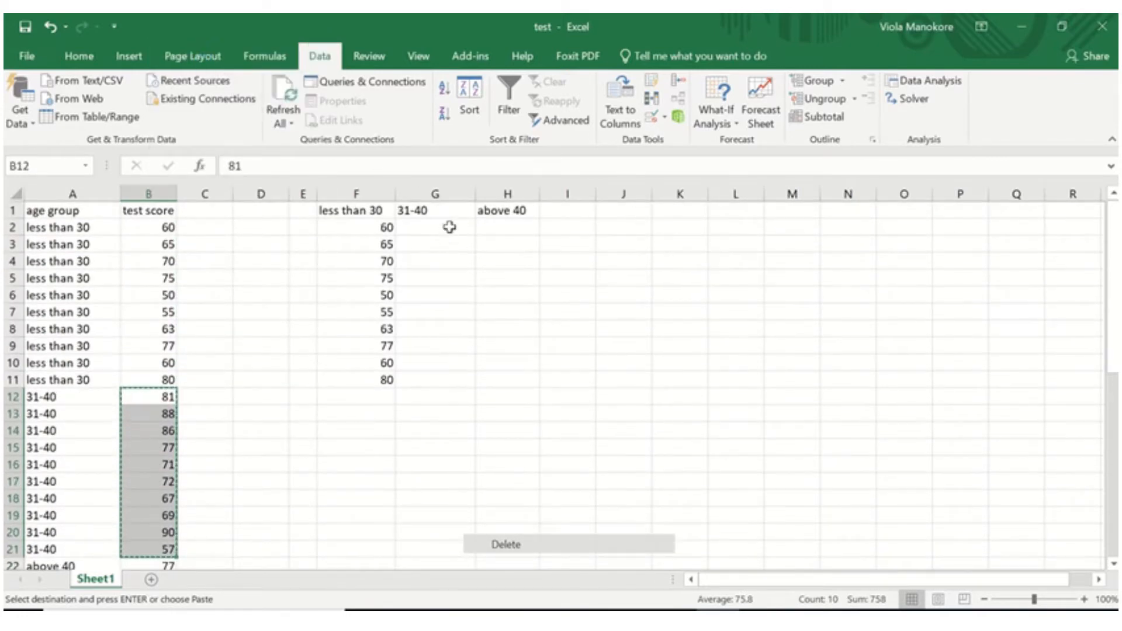
left_click_drag(449, 227, 448, 378)
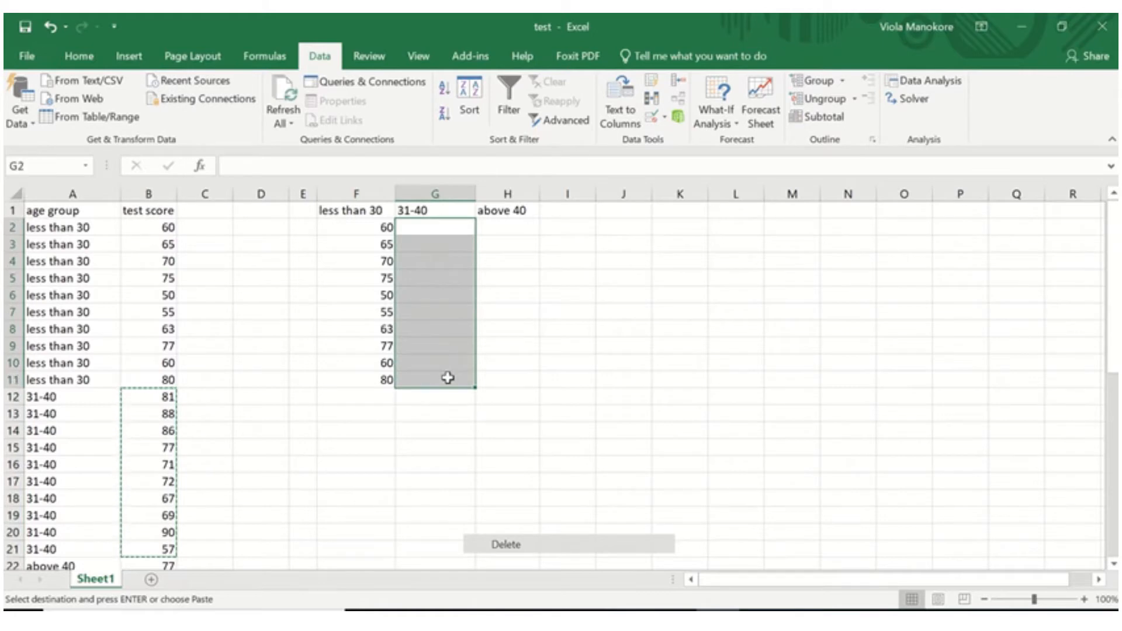
key("ctrl+v")
Copy the "above 40" test scores from B22:B31 into H2:H11 under the matching header
left_click(512, 233)
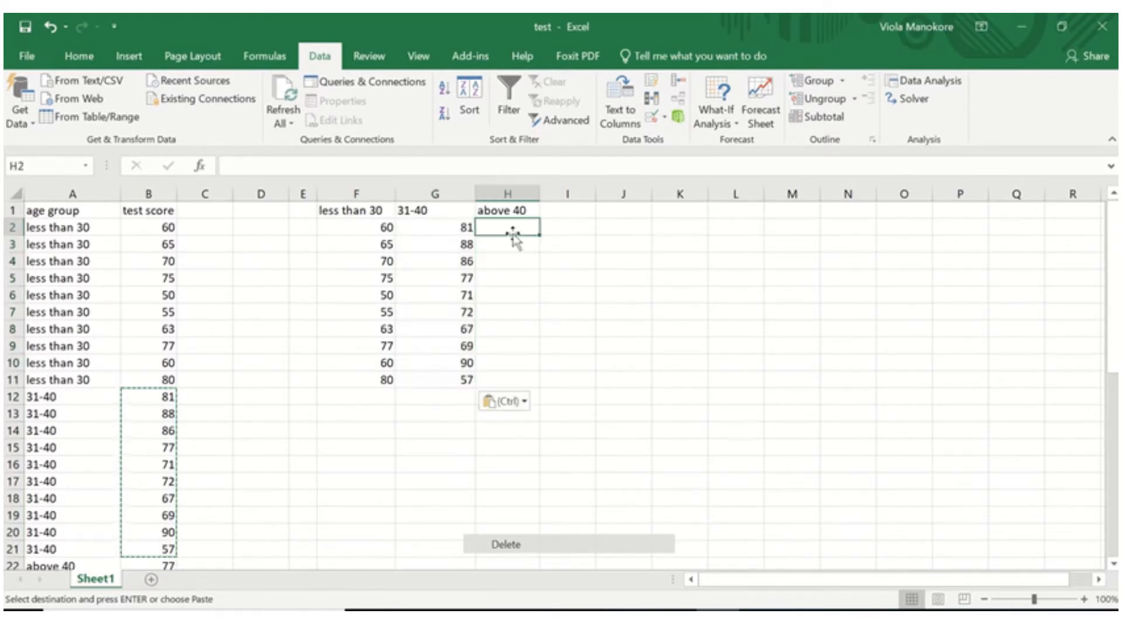
scroll(175, 401, "down", 2)
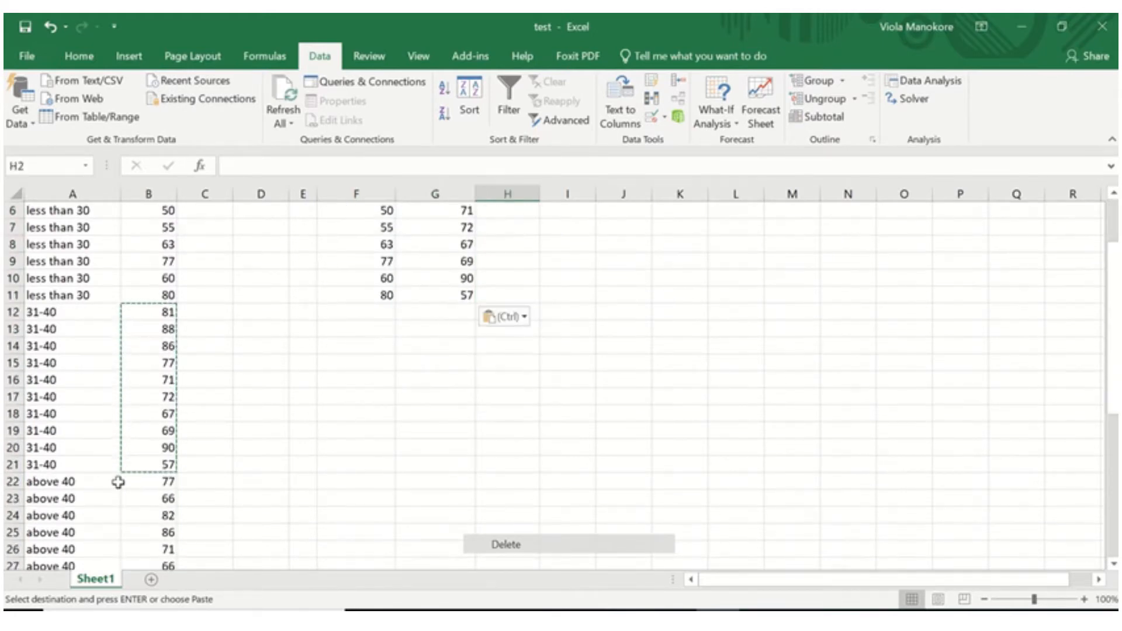
scroll(118, 482, "down", 2)
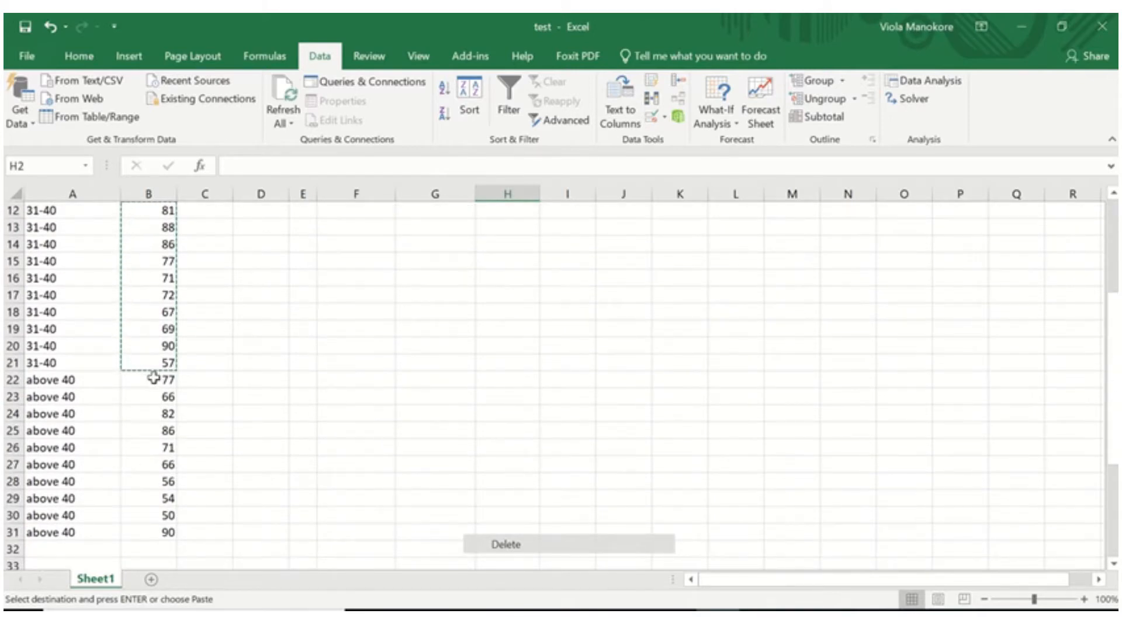
left_click_drag(153, 378, 150, 532)
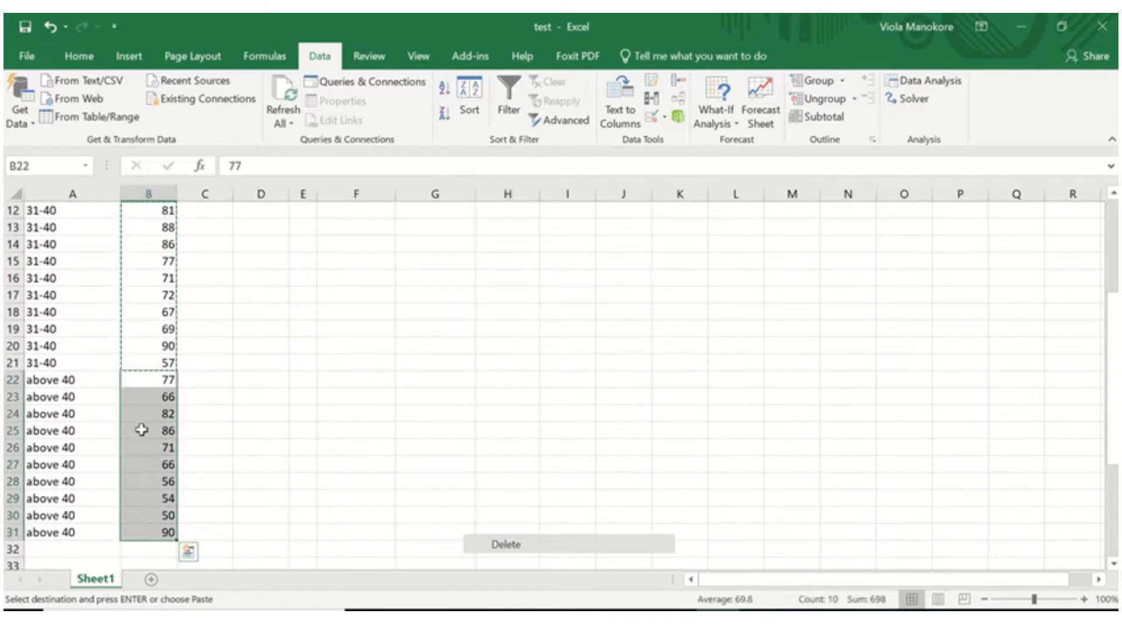
right_click(141, 430)
left_click(177, 91)
scroll(402, 331, "up", 2)
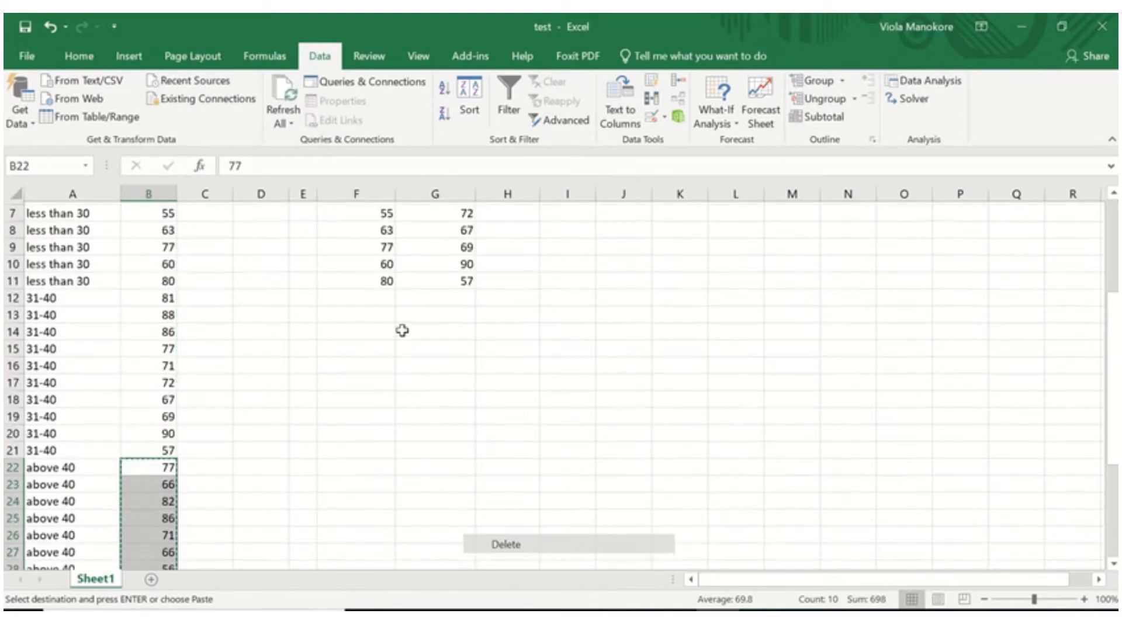
scroll(402, 331, "up", 2)
left_click_drag(509, 227, 515, 378)
key("ctrl+v")
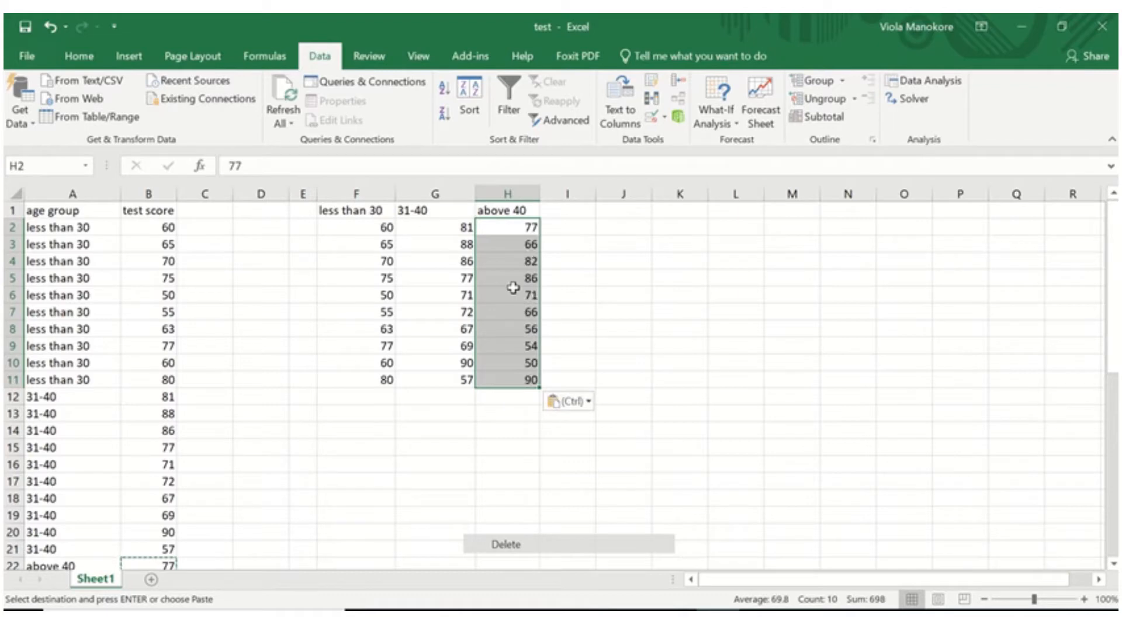
left_click(568, 297)
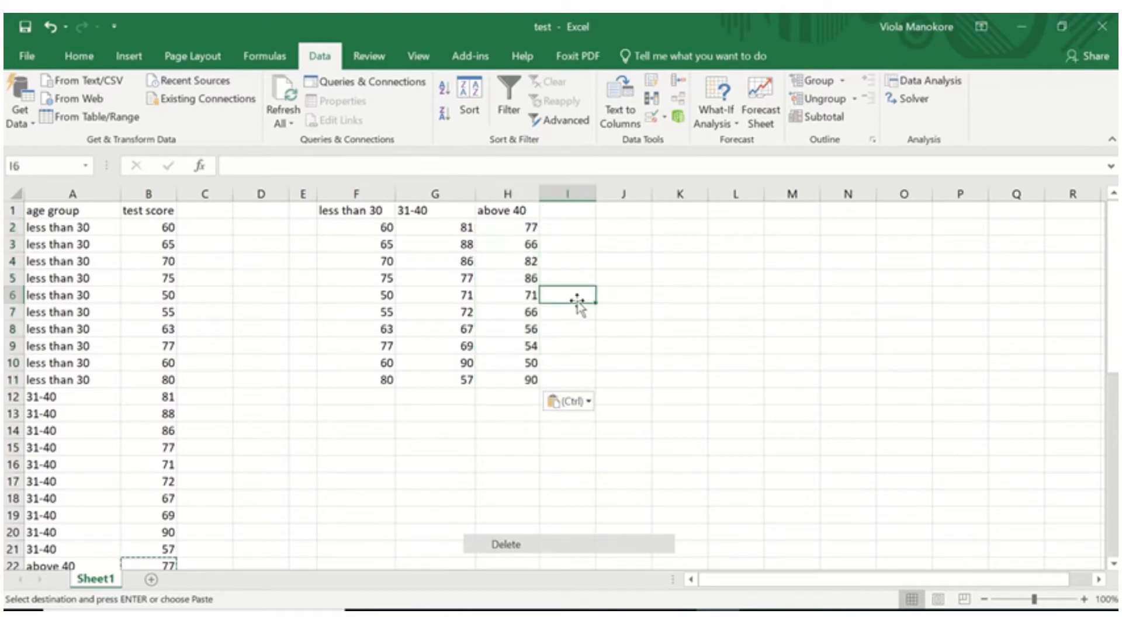
scroll(601, 354, "up", 1)
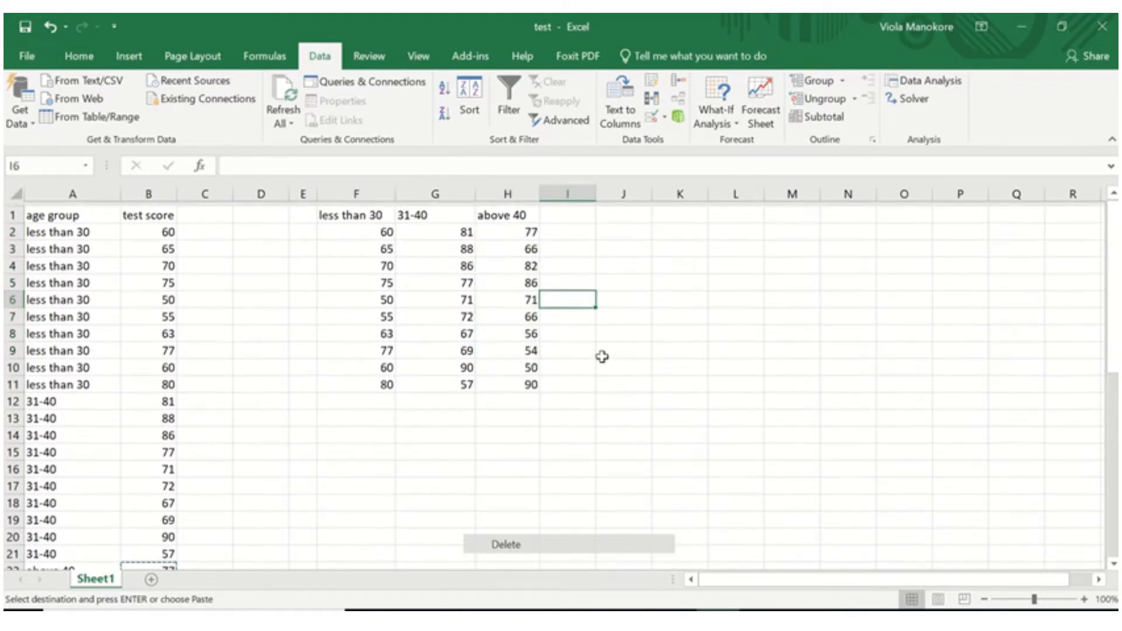
scroll(602, 357, "down", 1)
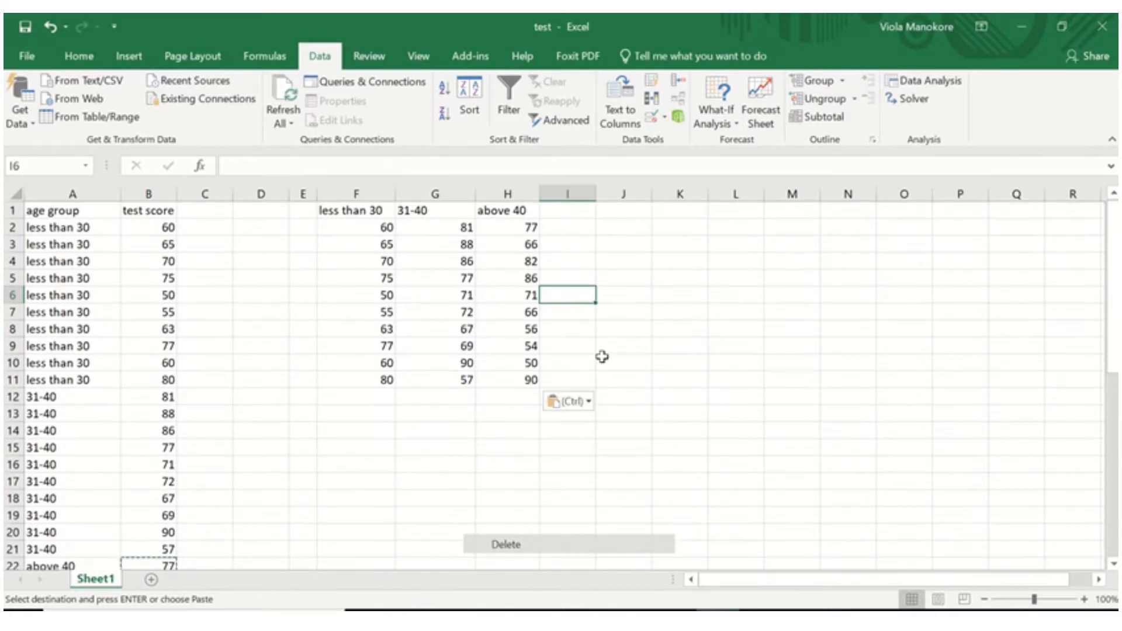
left_click(517, 397)
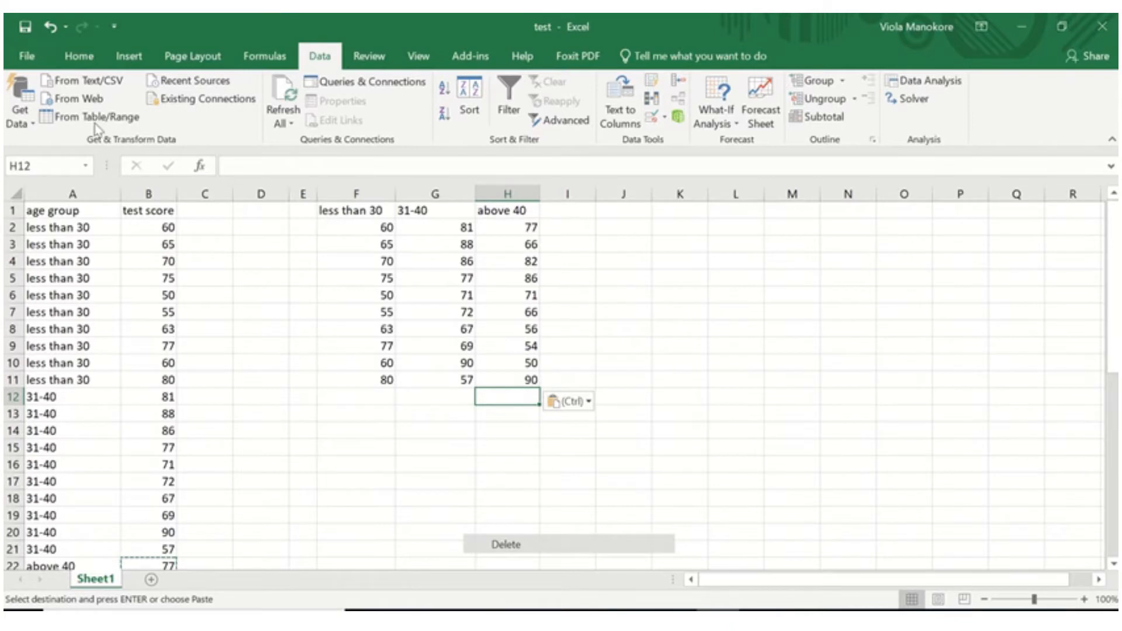
Check in the Excel add-ins list that the Analysis ToolPak is enabled, and accept the add-in selection
left_click(33, 56)
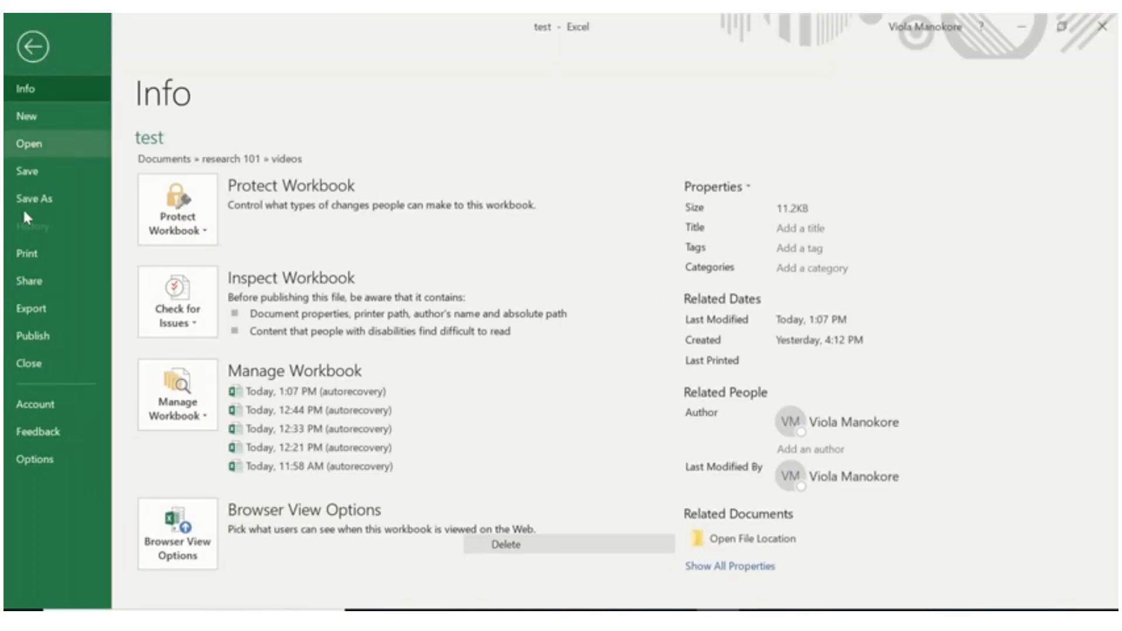
left_click(30, 458)
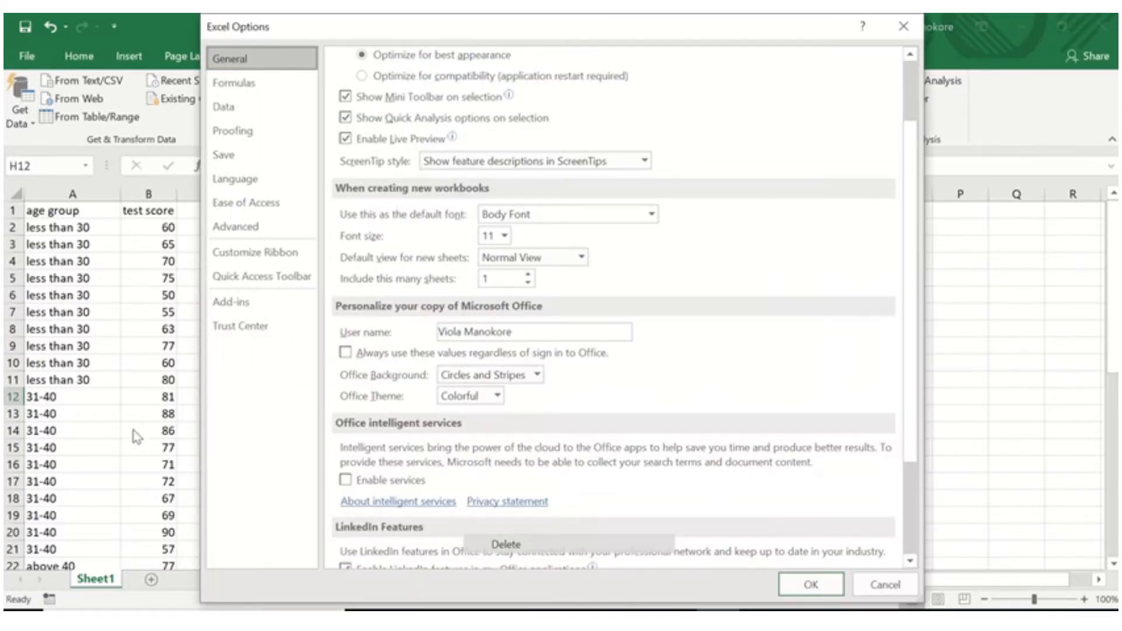
left_click(244, 303)
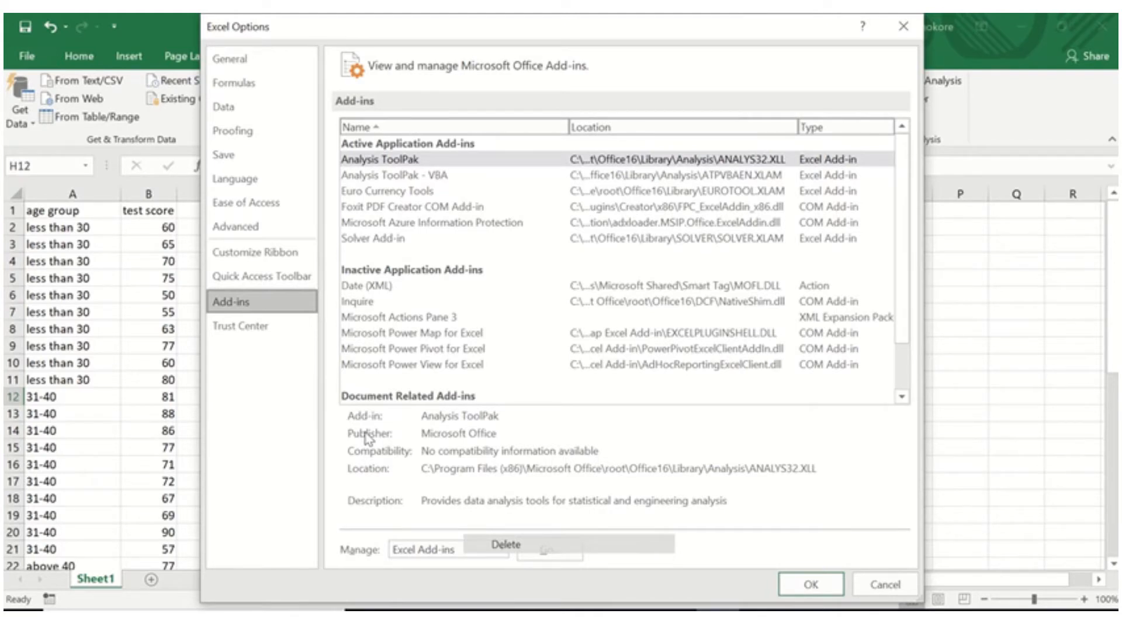
left_click(552, 557)
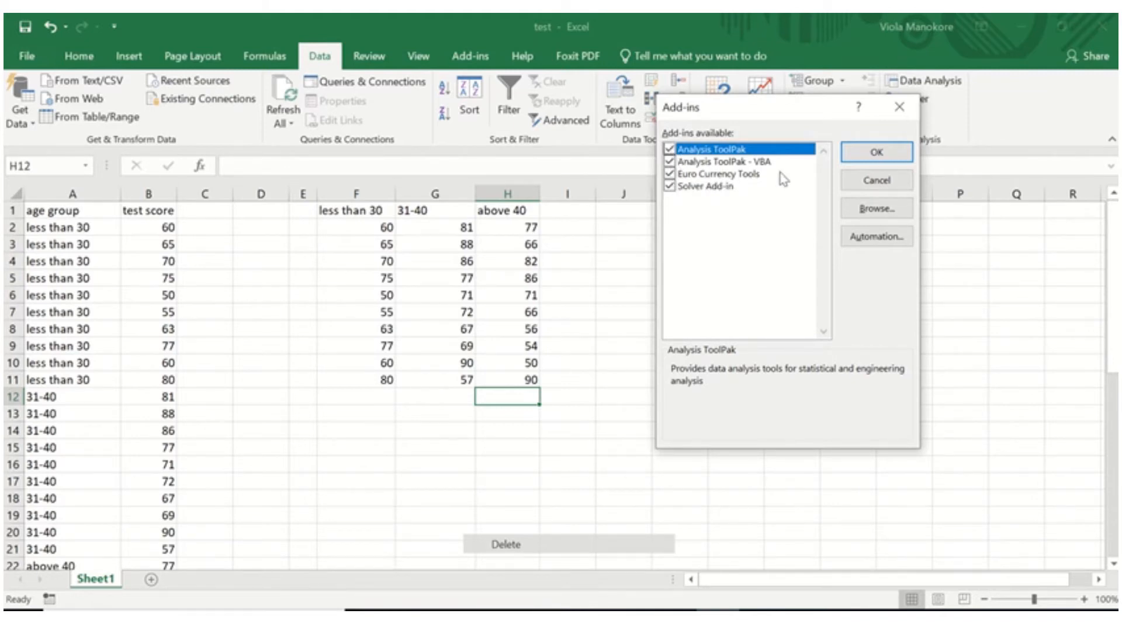
left_click(877, 153)
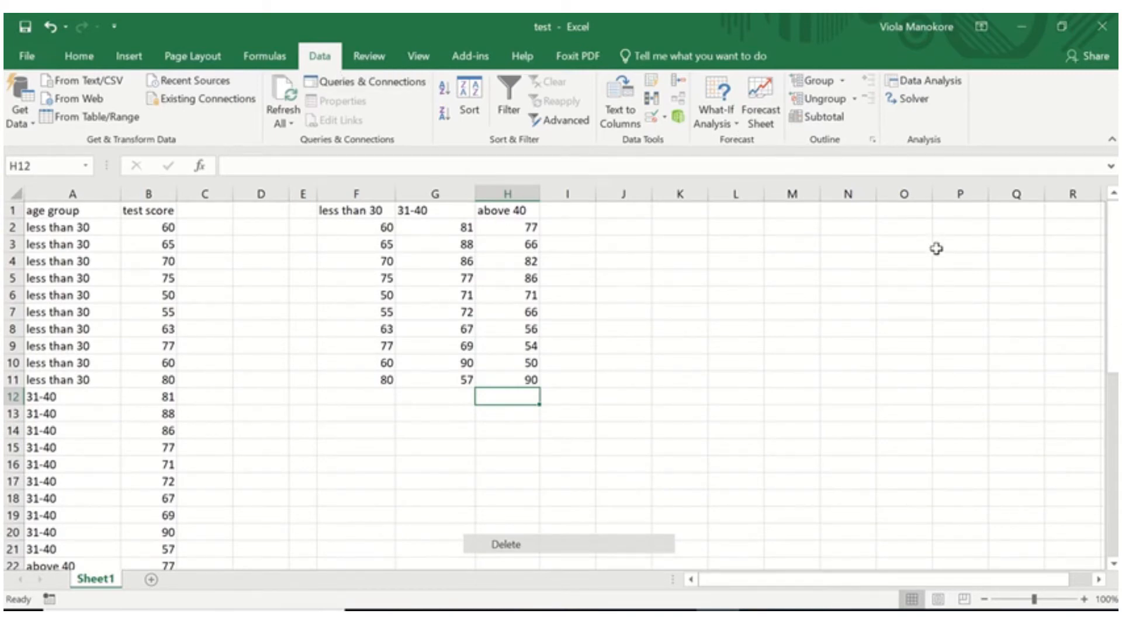
Set up an Anova: Single Factor analysis with the scores in F2:H11 as the input range
left_click(938, 81)
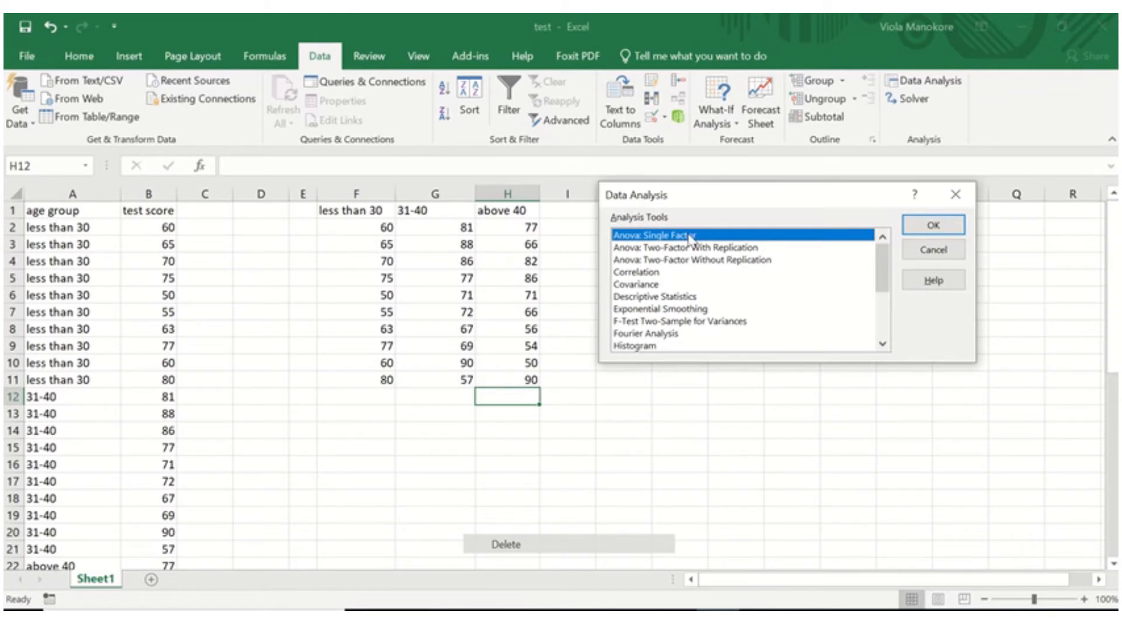
left_click(933, 226)
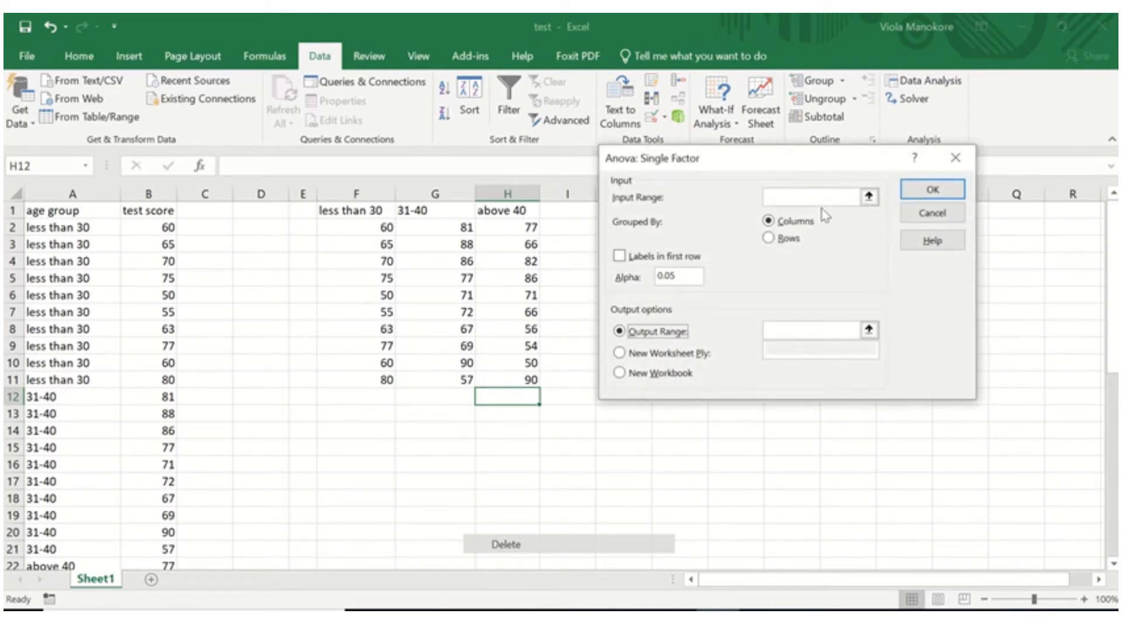
left_click(808, 198)
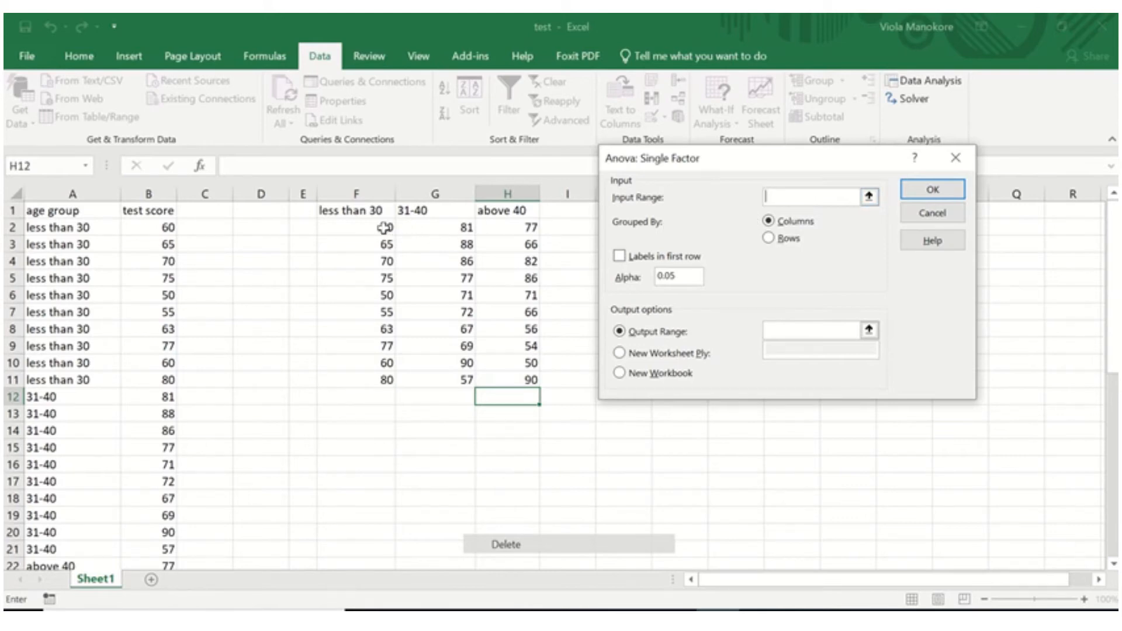
left_click_drag(375, 227, 535, 377)
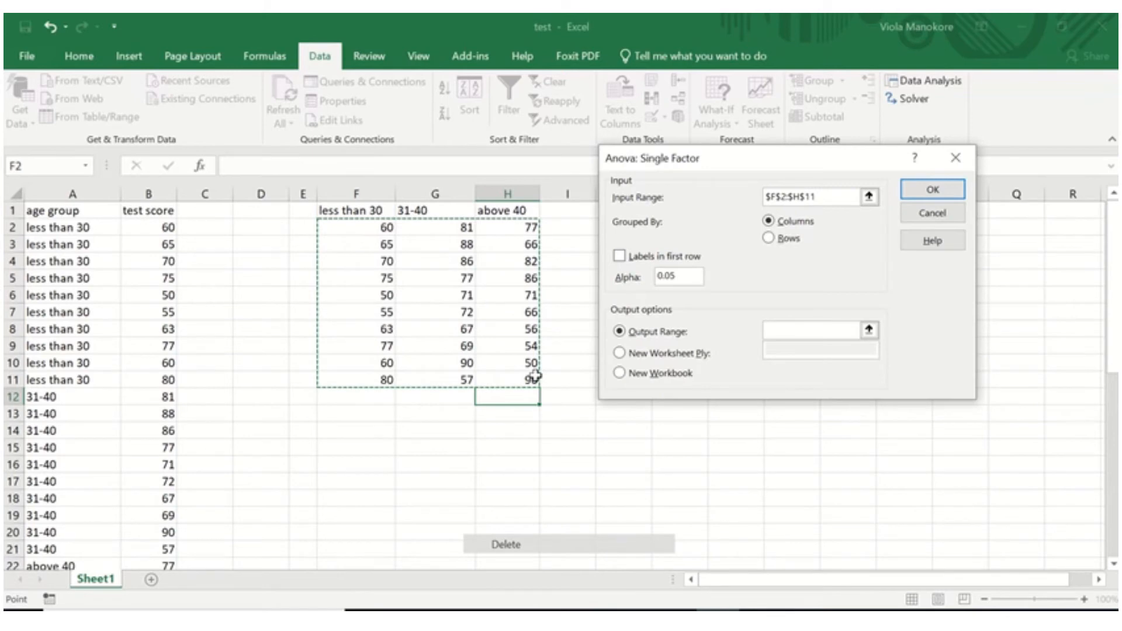
Set the Anova output range to E12:K22 on the current sheet and run the analysis
left_click(788, 334)
left_click_drag(763, 155, 896, 146)
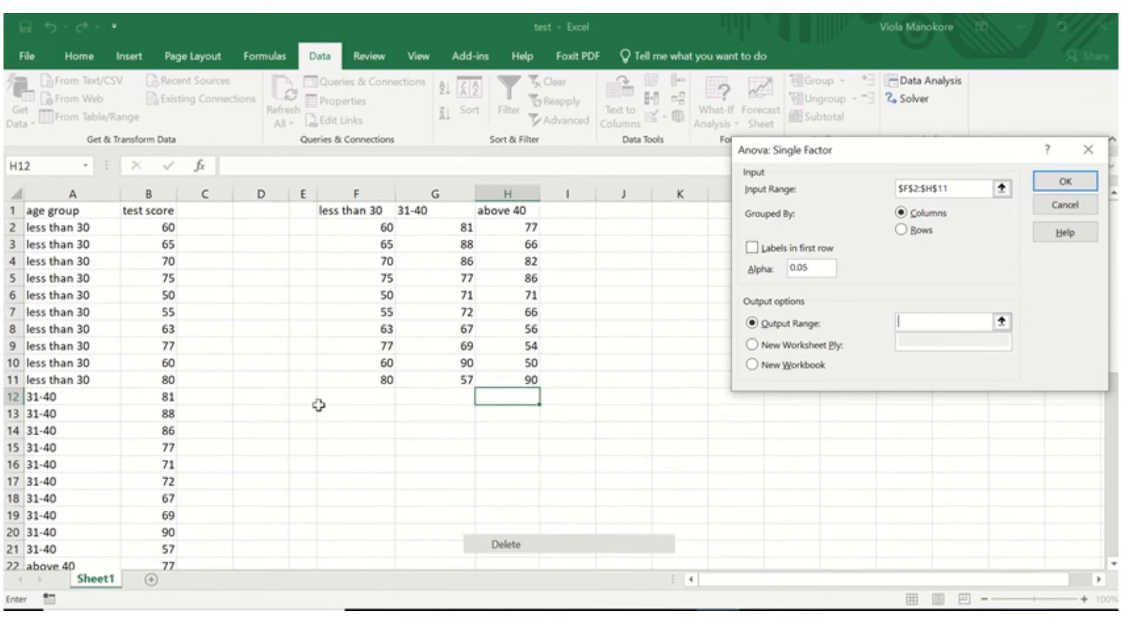
left_click_drag(308, 403, 704, 561)
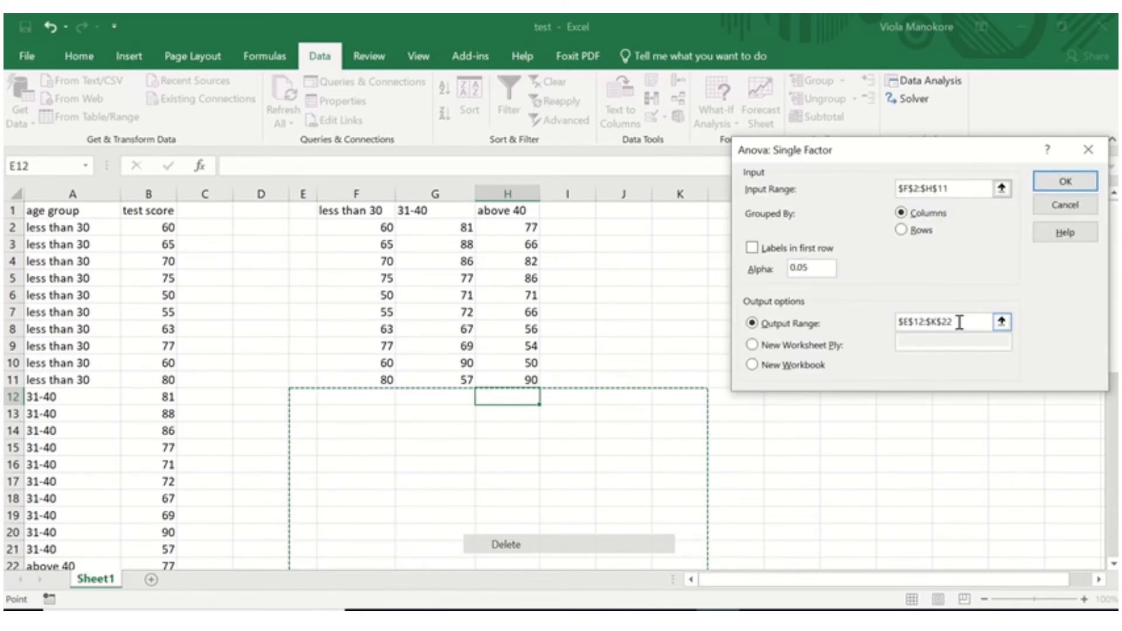
left_click(1065, 181)
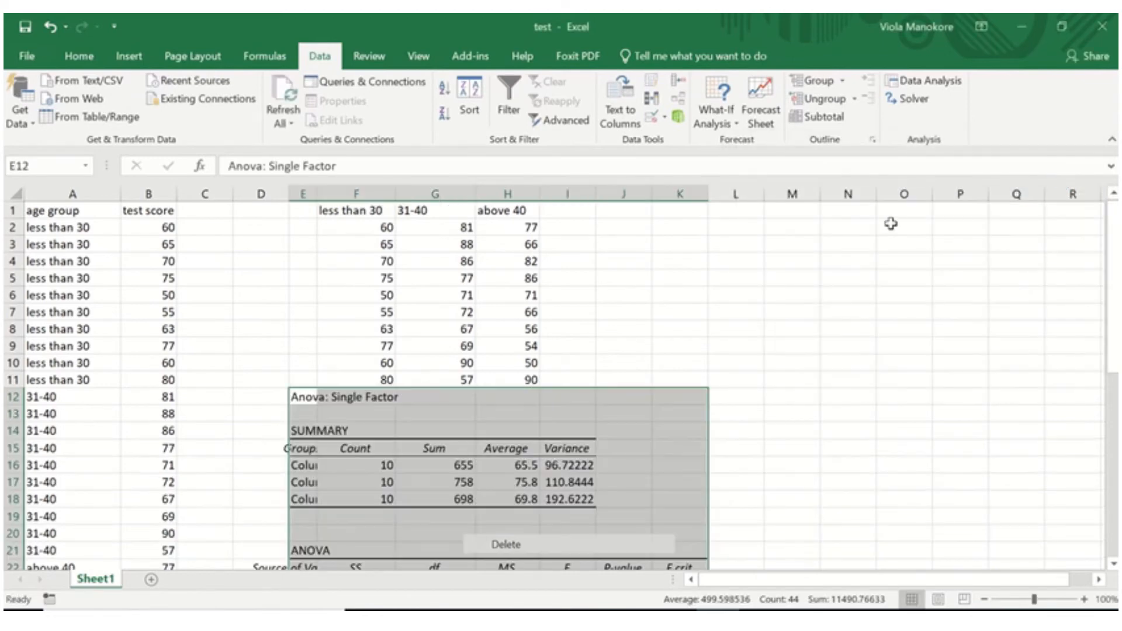
Examine the Anova output below the scores: the group averages, the within-groups row and the P-value
scroll(871, 329, "down", 1)
scroll(872, 329, "down", 2)
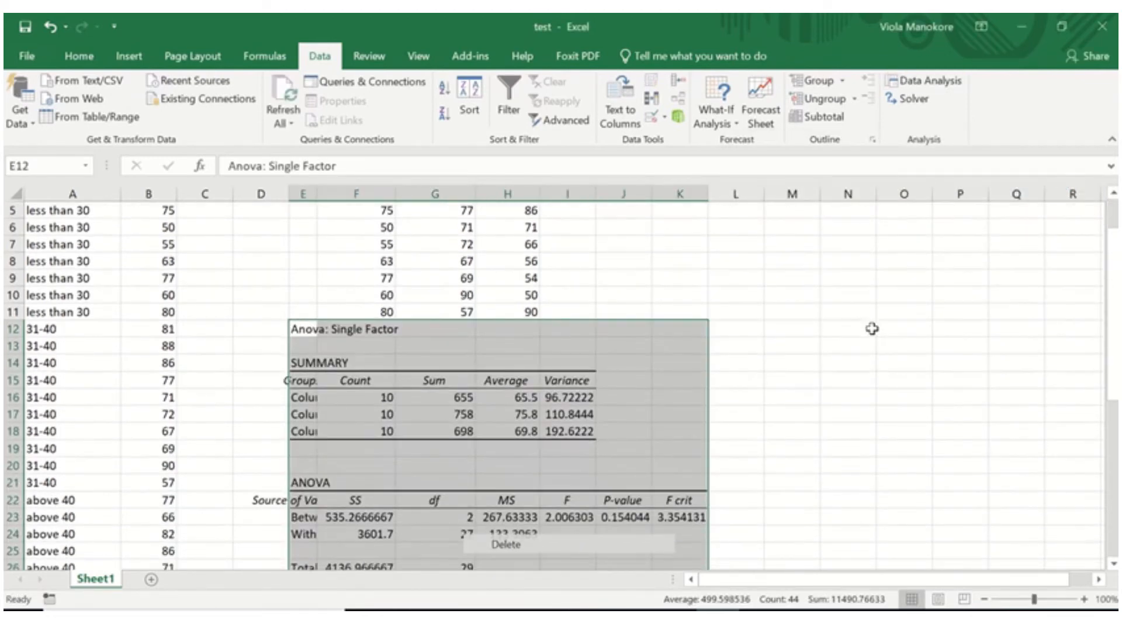
scroll(872, 329, "down", 1)
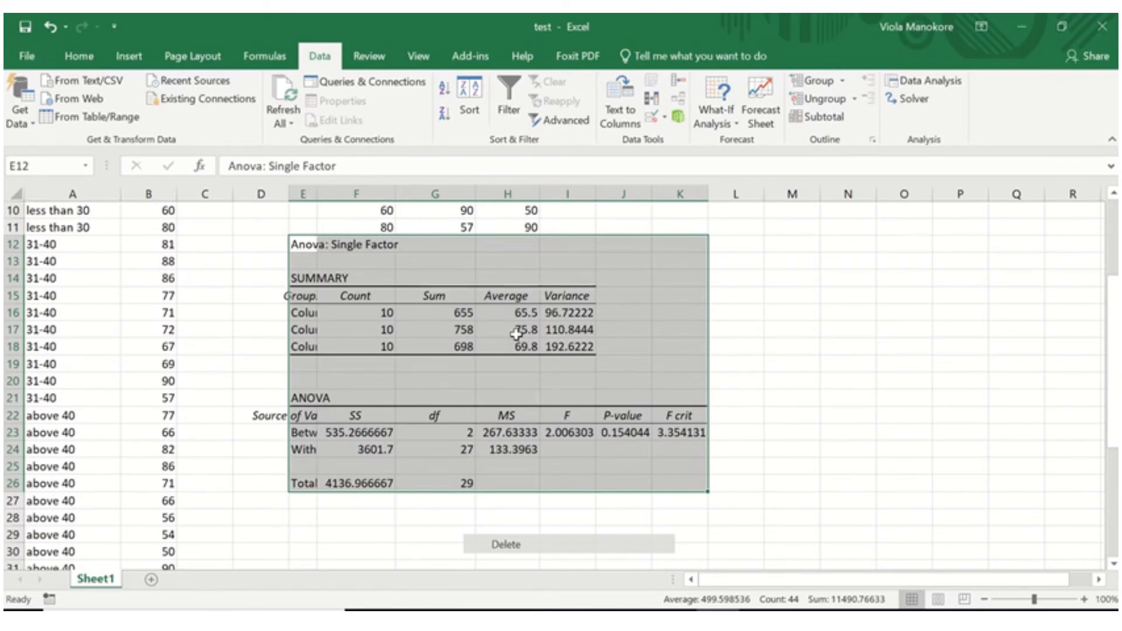
left_click(285, 477)
left_click(308, 450)
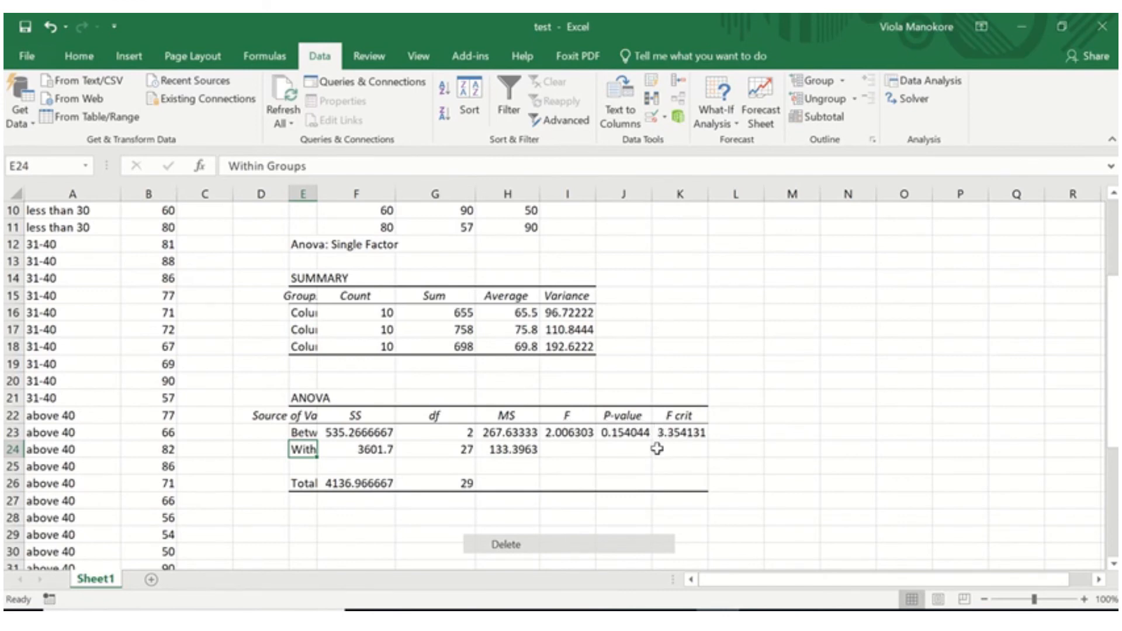
left_click(623, 431)
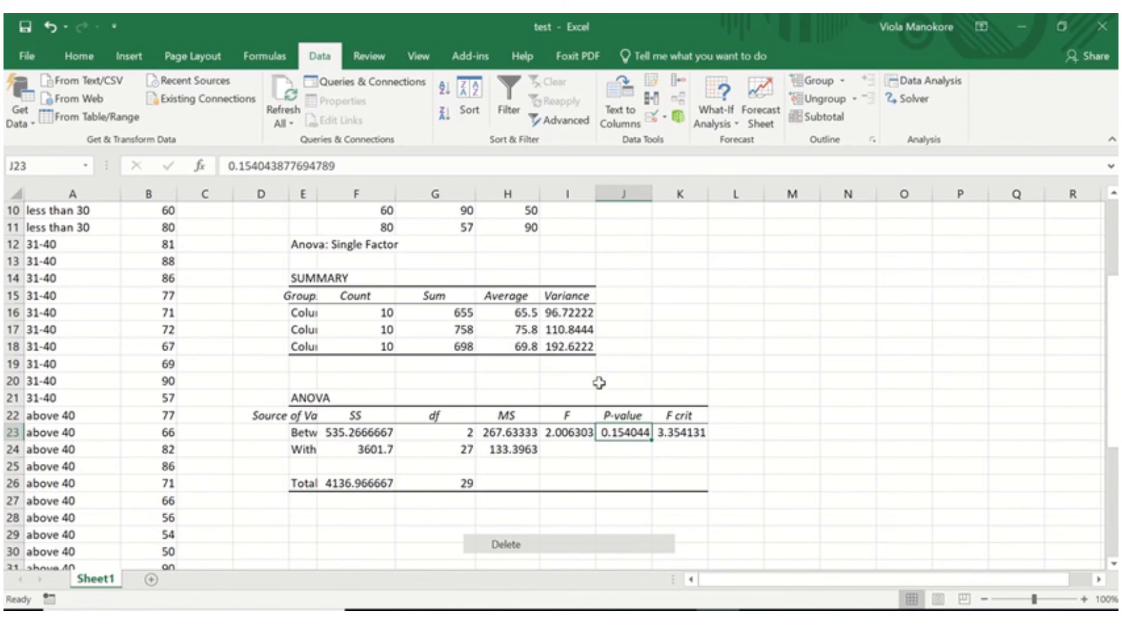
mouse_move(413, 17)
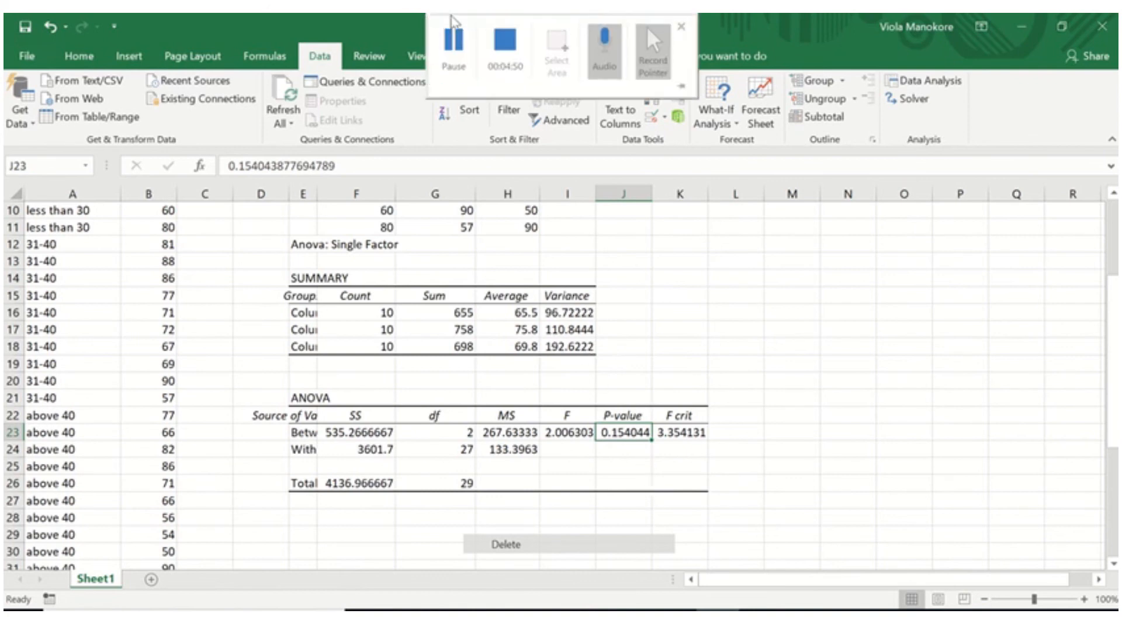